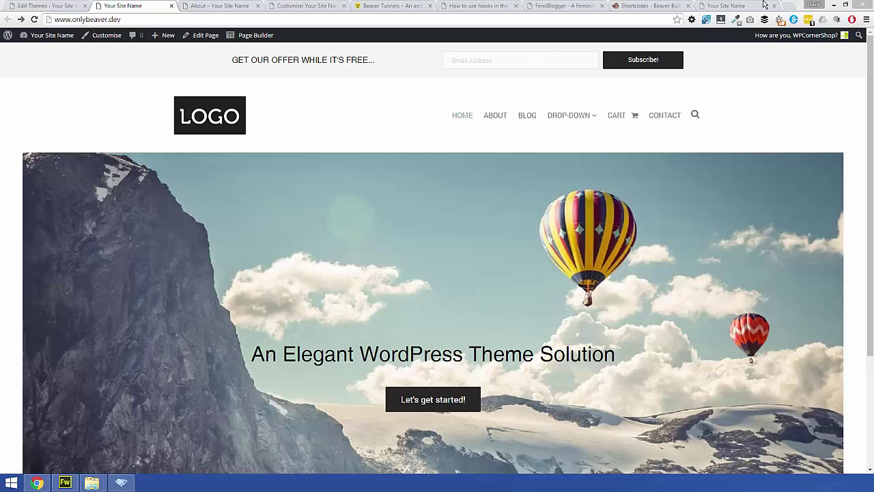
Step: View the beta site's default top bar and the Beaver Builder knowledge base article on shortcodes
left_click(737, 7)
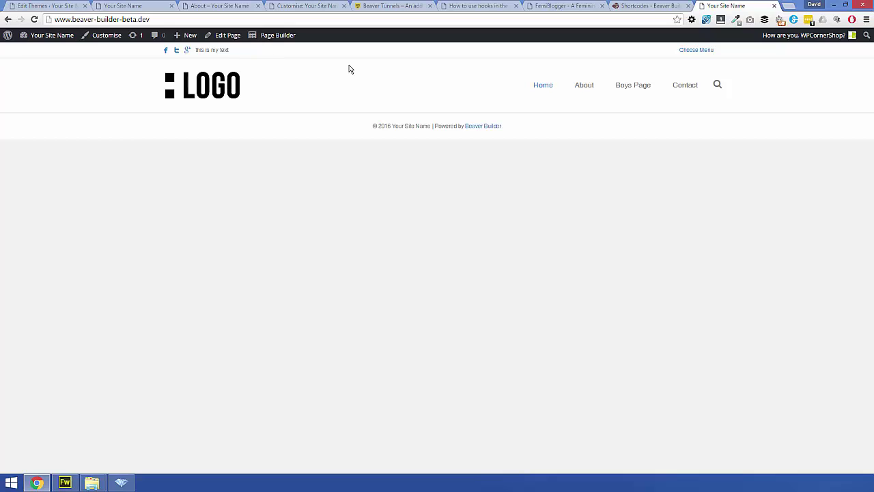
left_click(630, 7)
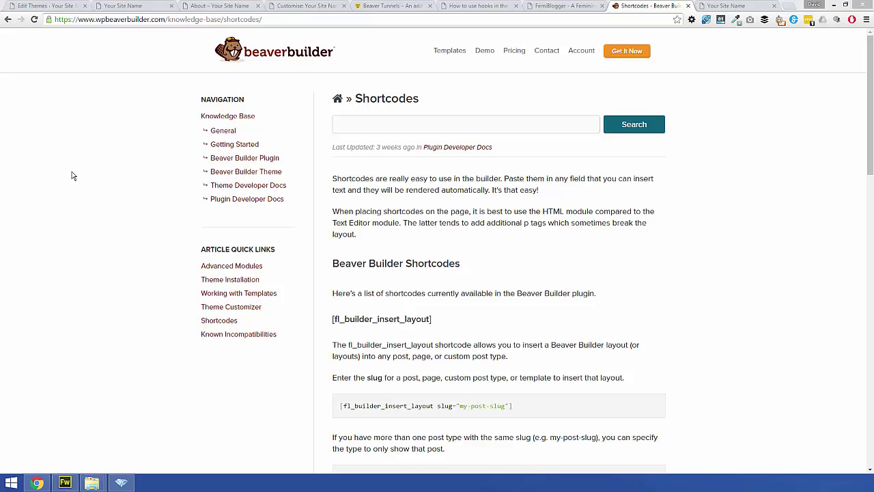
Step: Open the header's Top Bar Layout settings in the site customizer
left_click(297, 7)
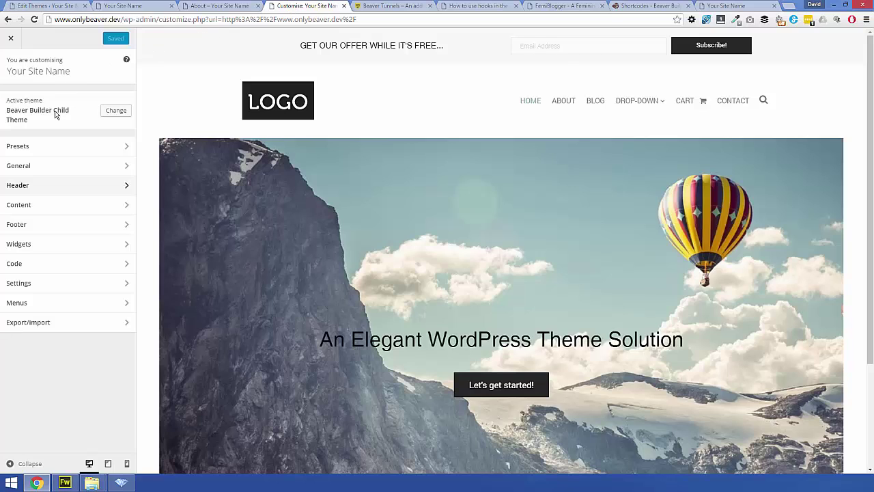
left_click(55, 191)
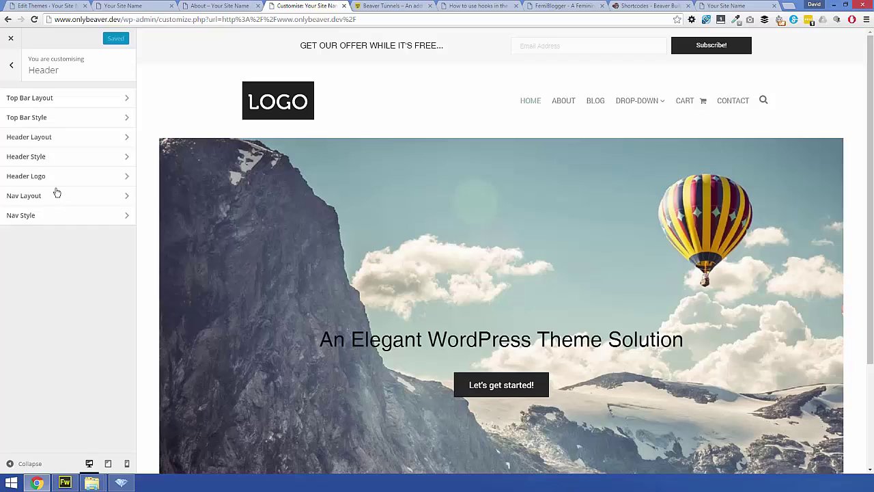
left_click(71, 102)
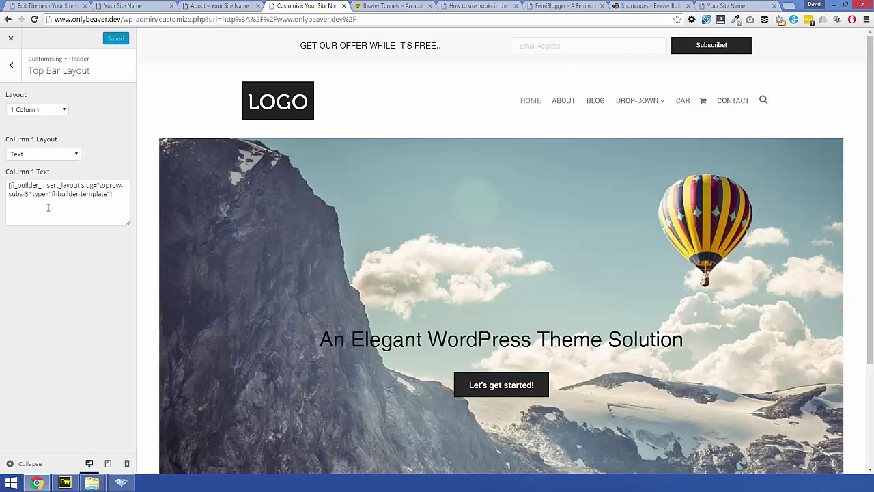
Step: Examine the slug and template type in the Column 1 text shortcode and the offer headline in the top bar preview
left_click_drag(109, 198, 5, 186)
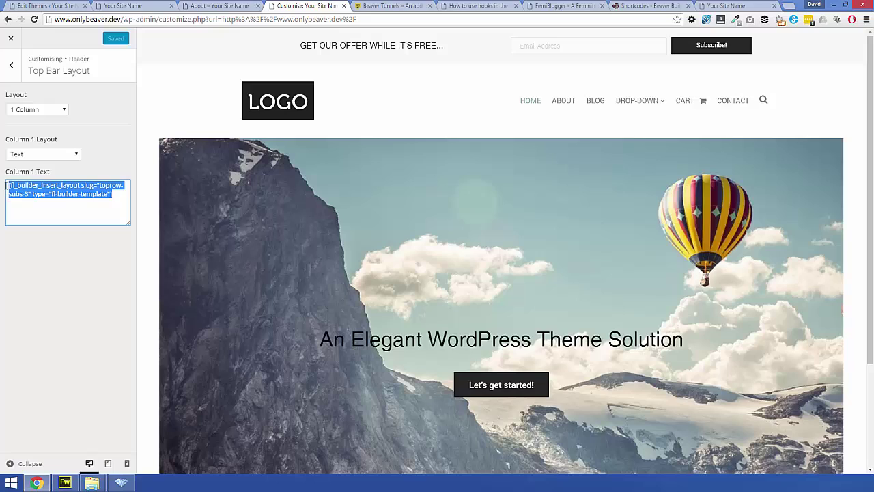
left_click(31, 210)
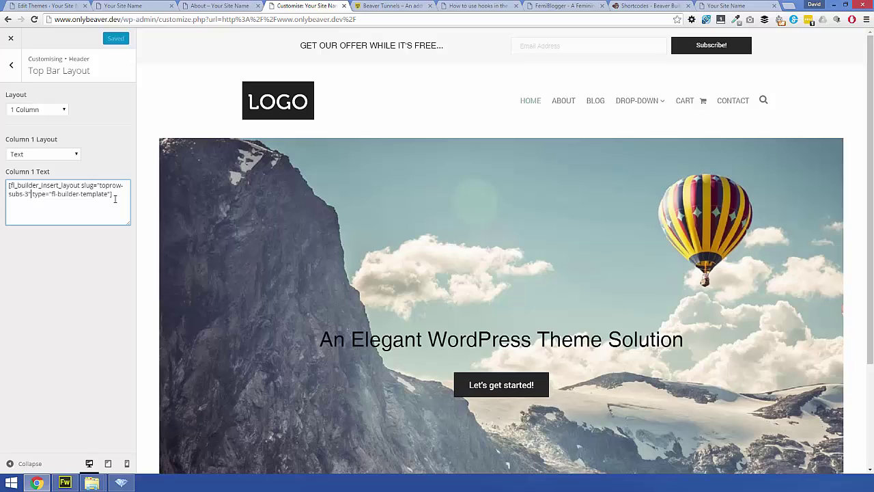
left_click(103, 154)
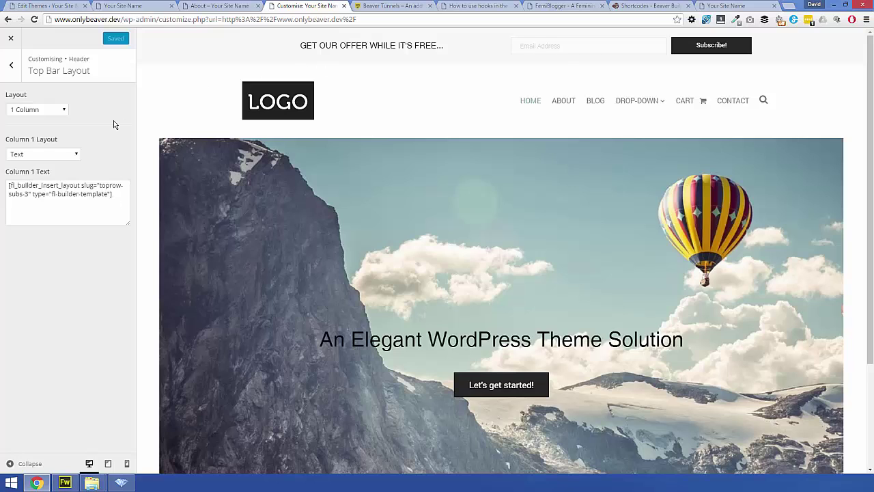
left_click_drag(110, 194, 44, 189)
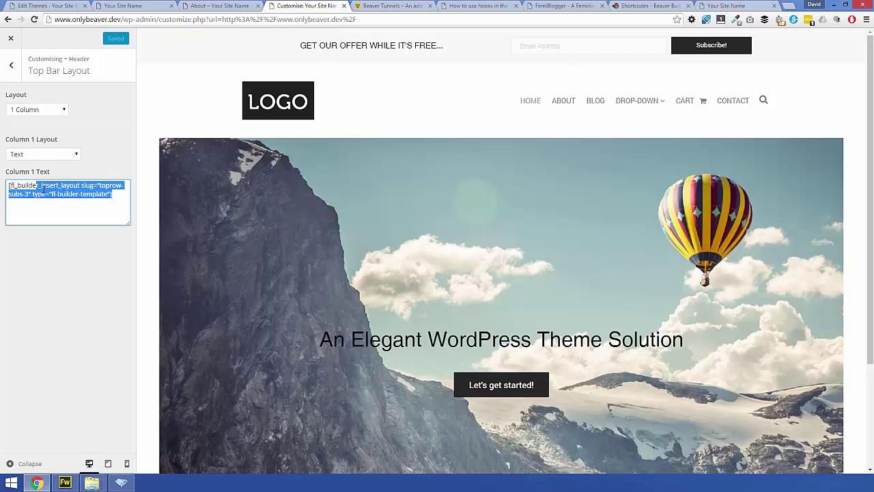
left_click(100, 190)
double_click(100, 185)
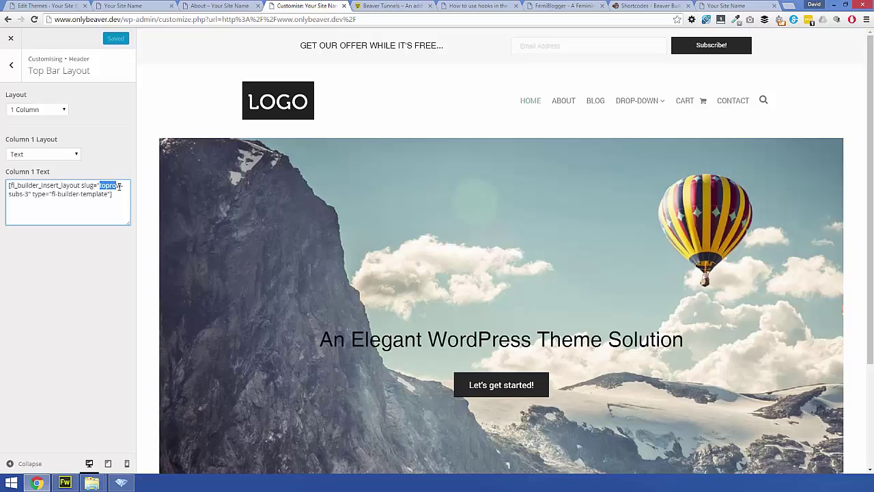
left_click(26, 194)
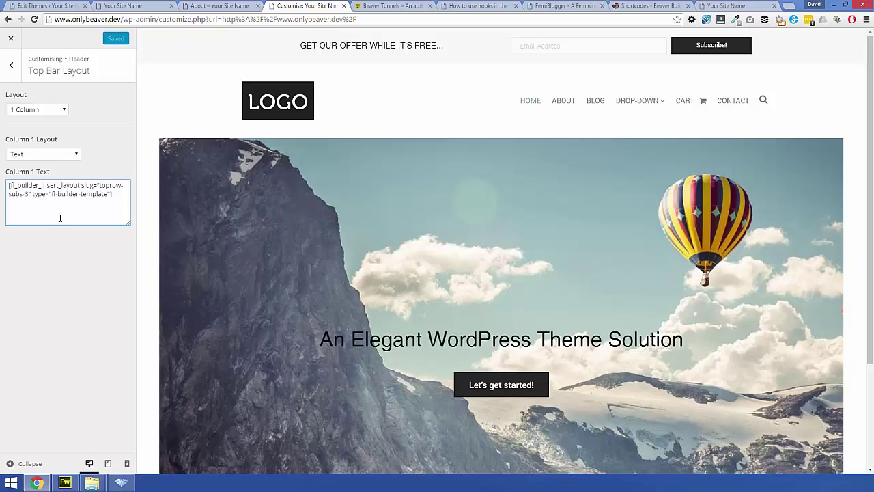
left_click(101, 125)
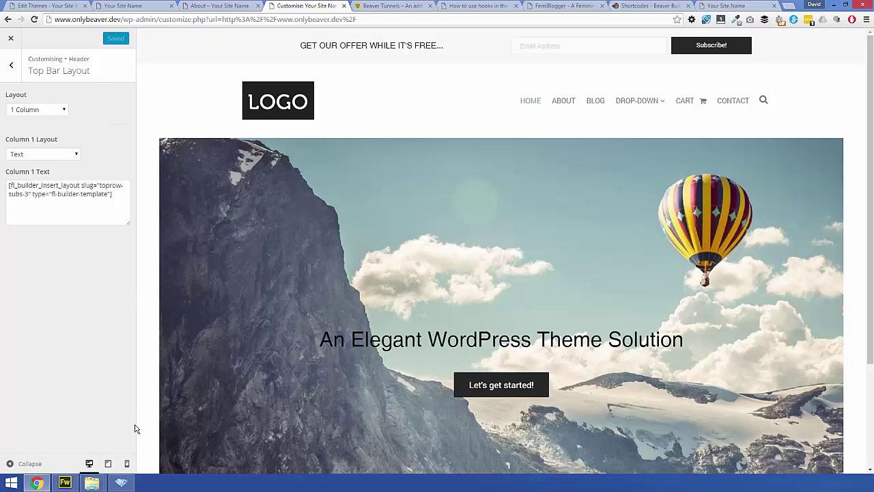
mouse_move(120, 484)
left_click_drag(300, 45, 431, 45)
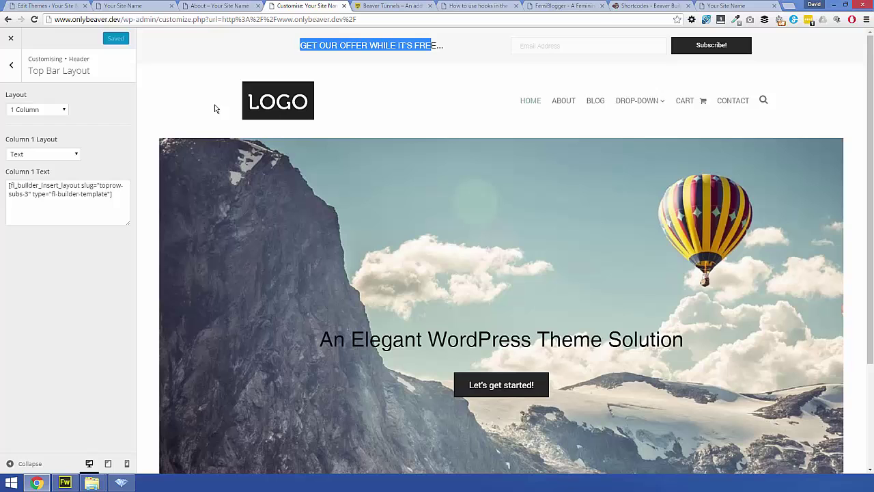
Step: Switch to Stylizer and disable the .fl-page-bar-container and .fl-page-bar-text rules in style.css, then return to the customizer
left_click(121, 483)
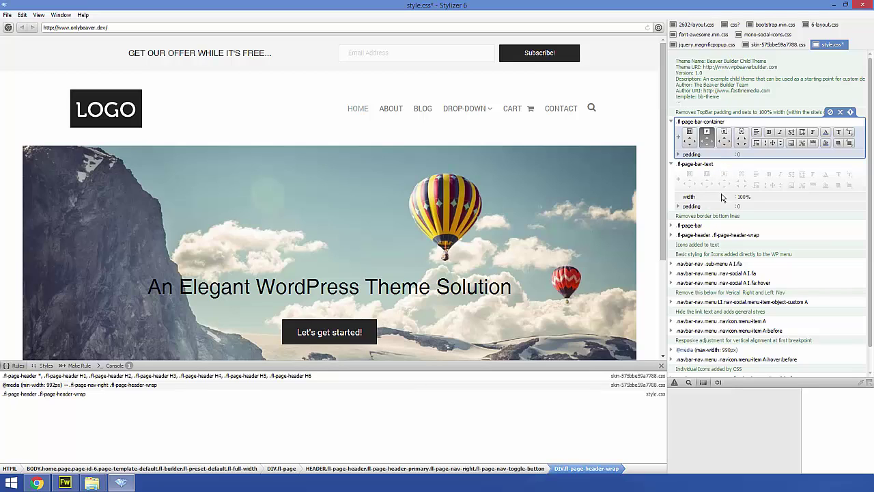
left_click(717, 198)
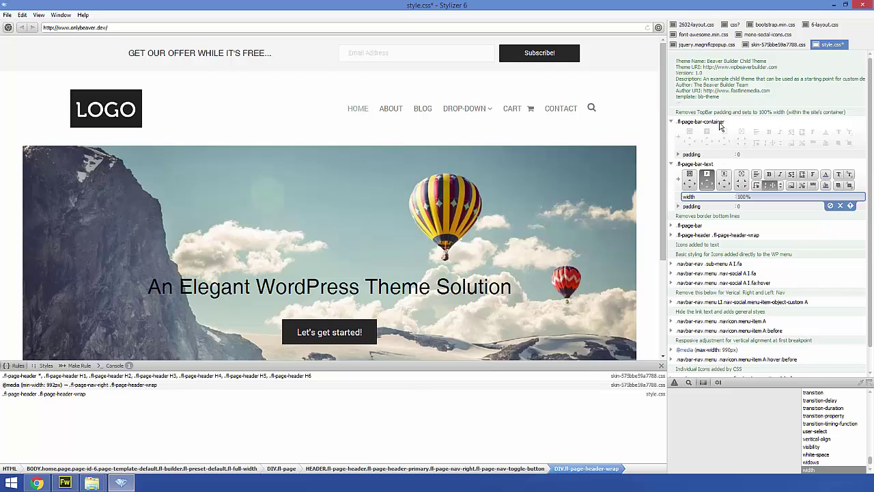
left_click(722, 127)
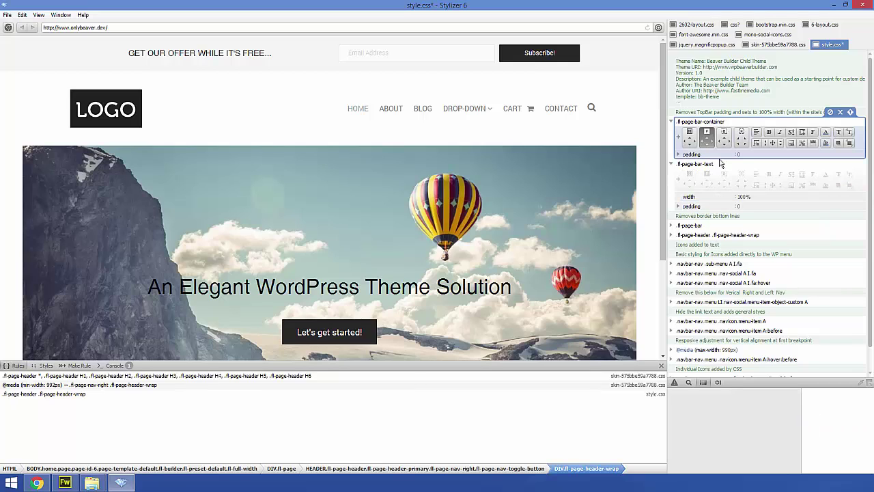
left_click(737, 179, "shift")
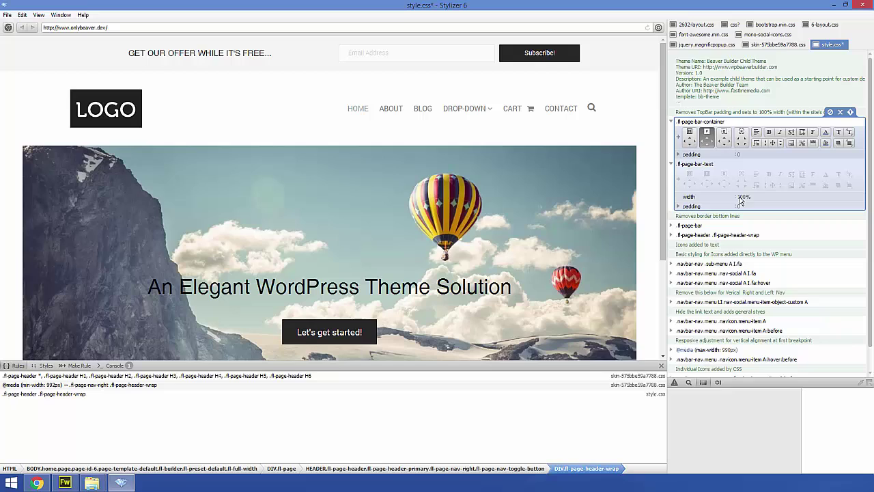
left_click(831, 113)
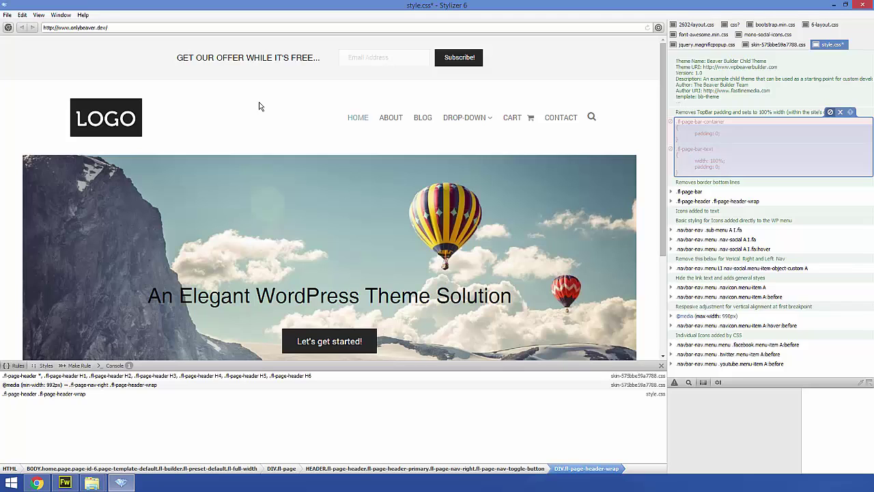
left_click(833, 6)
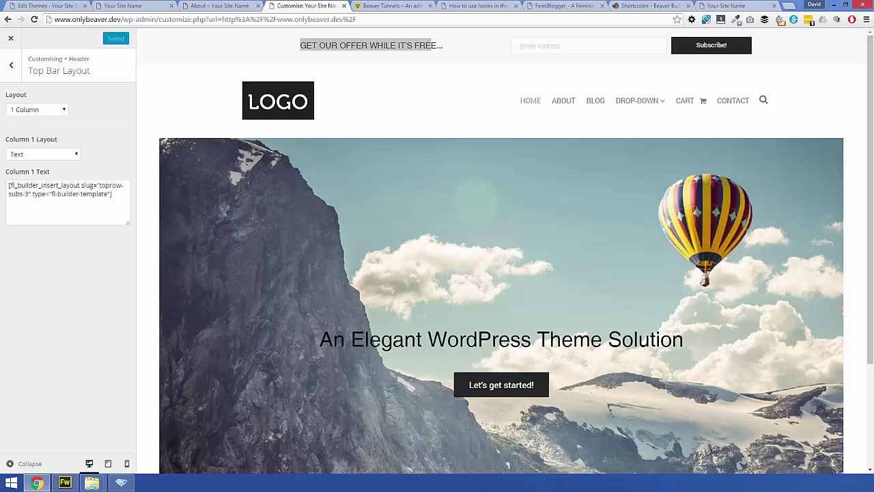
Step: In the Top Bar Style settings, set the background colour to #dd9933 and the background opacity to 82
left_click(11, 68)
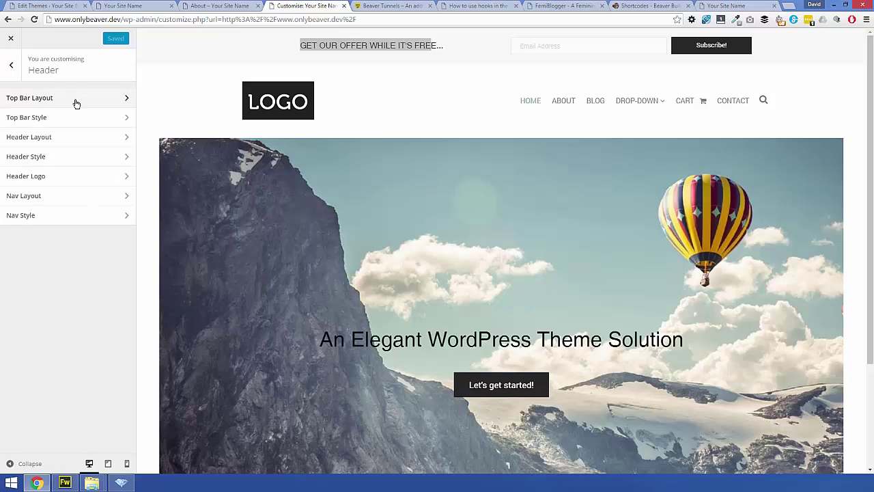
left_click(113, 121)
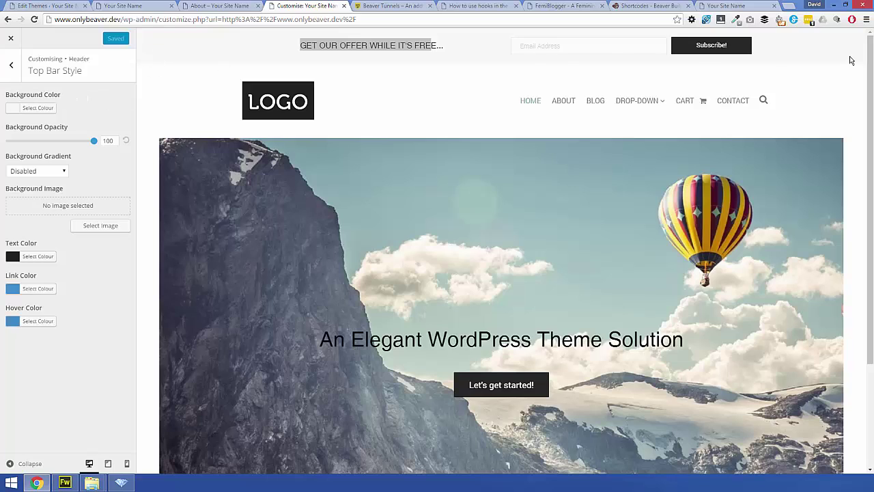
left_click(10, 110)
left_click(46, 213)
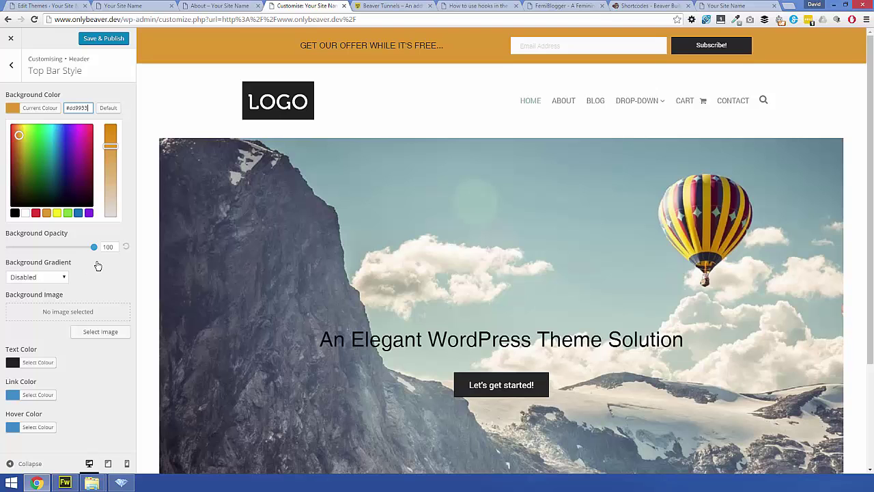
left_click_drag(94, 247, 79, 246)
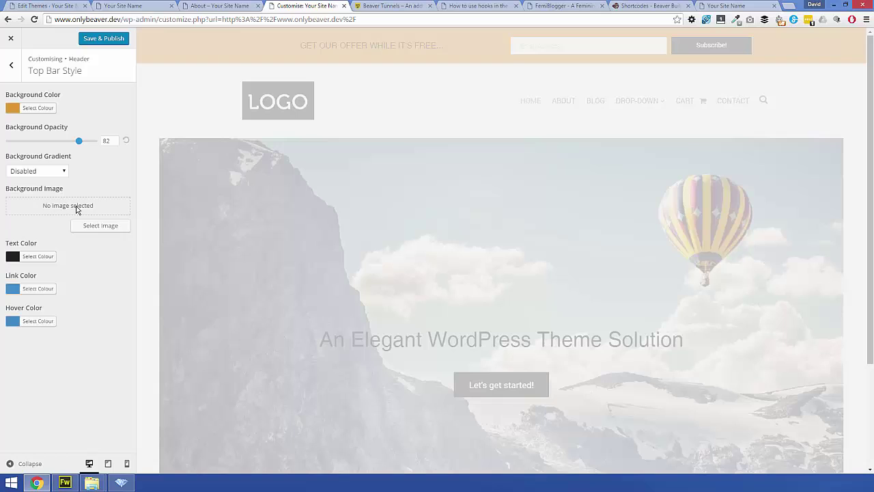
Step: Set the dotted pattern bgtb1.gif from the media library as the top bar's background image and review its display options
left_click(94, 227)
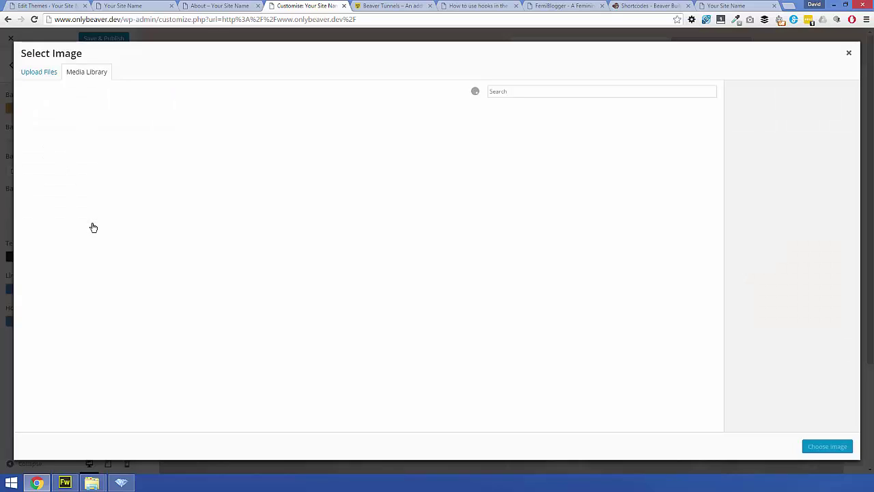
left_click(70, 156)
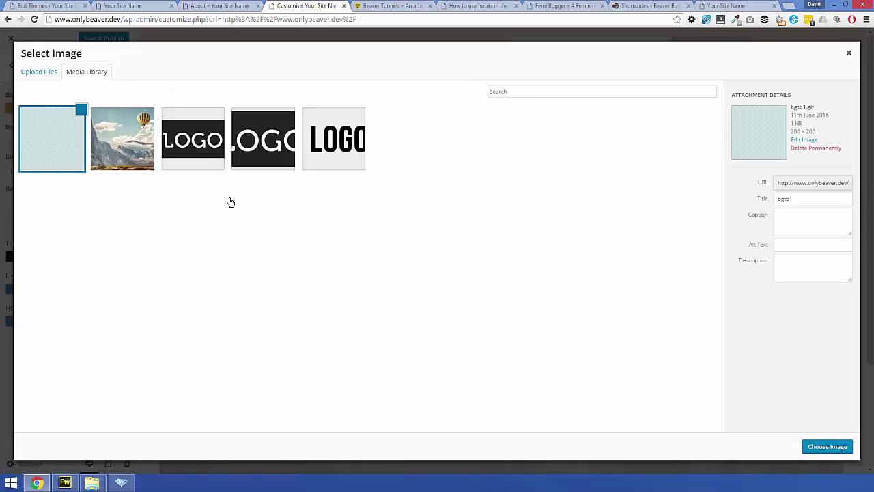
left_click(827, 446)
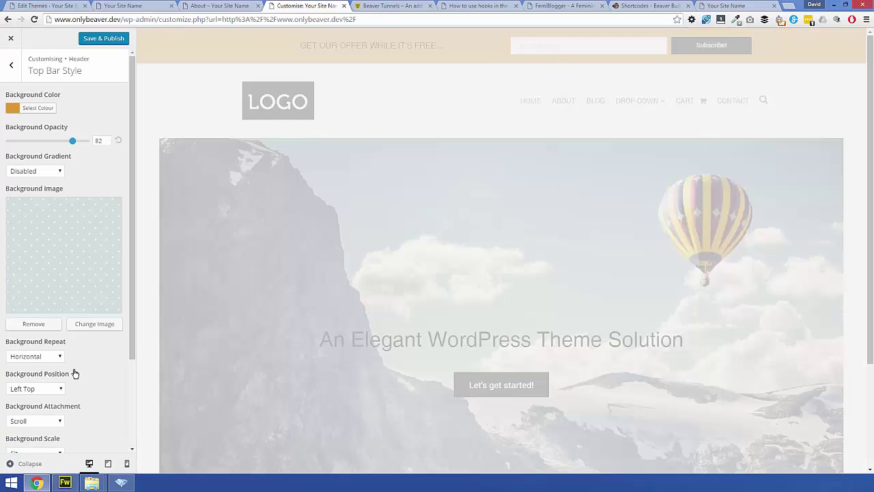
left_click_drag(133, 337, 123, 430)
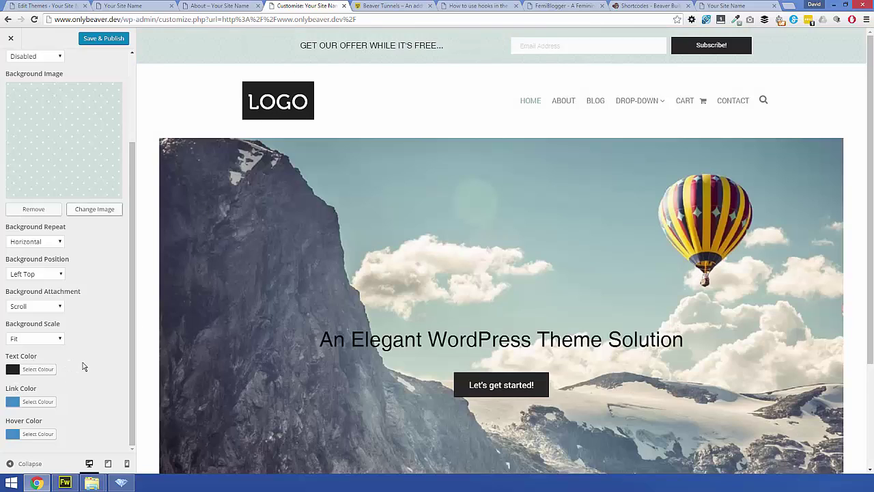
left_click_drag(129, 291, 138, 206)
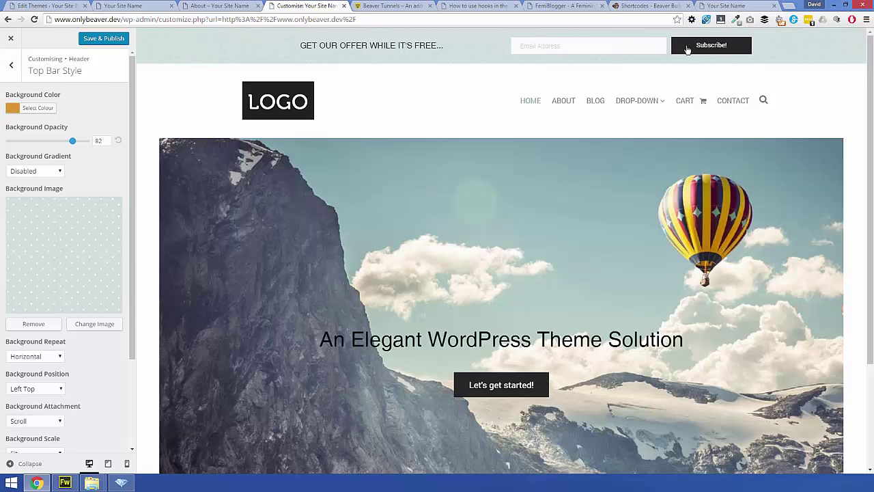
Step: Return to the Top Bar Layout settings and review the template slug in the Column 1 text shortcode
left_click(11, 67)
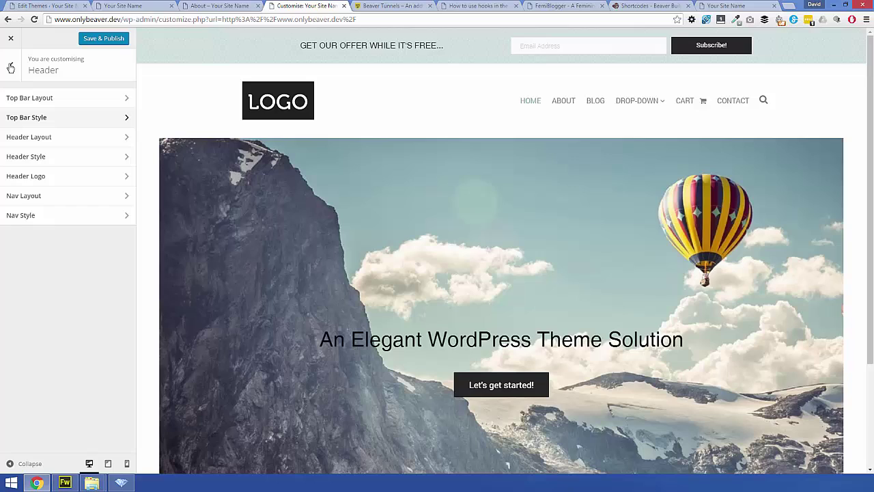
left_click(88, 100)
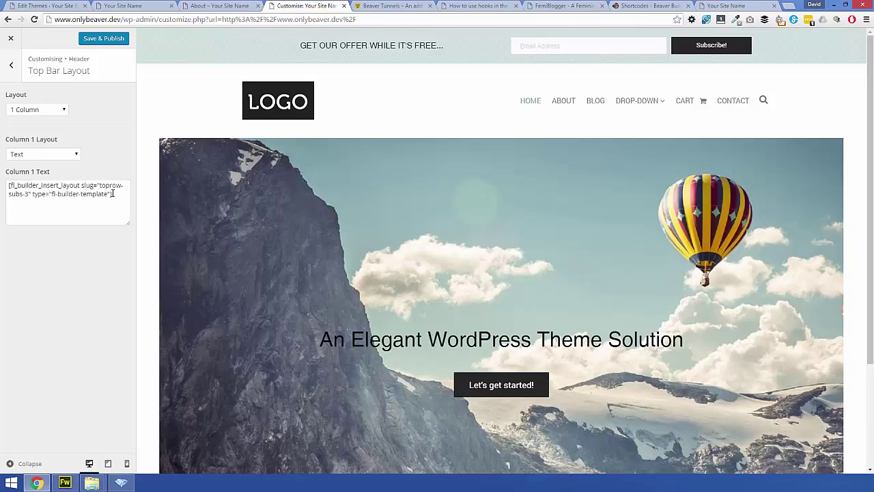
left_click(86, 196)
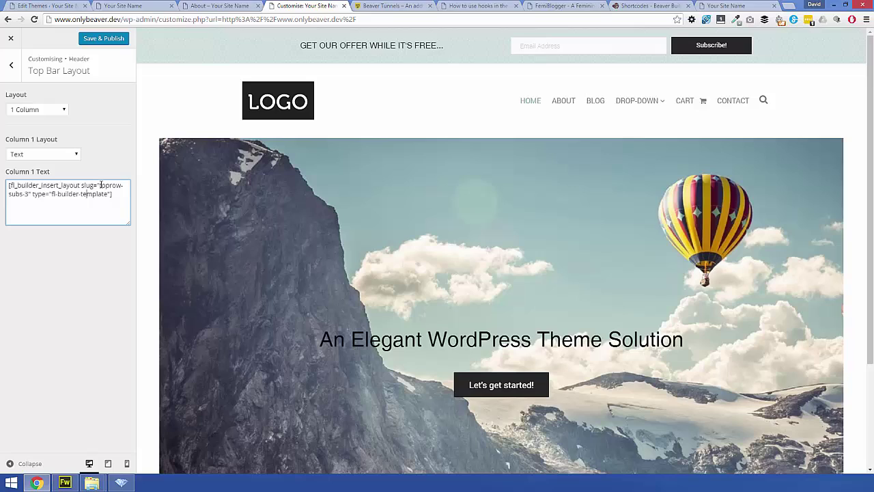
left_click_drag(100, 185, 117, 185)
left_click(101, 114)
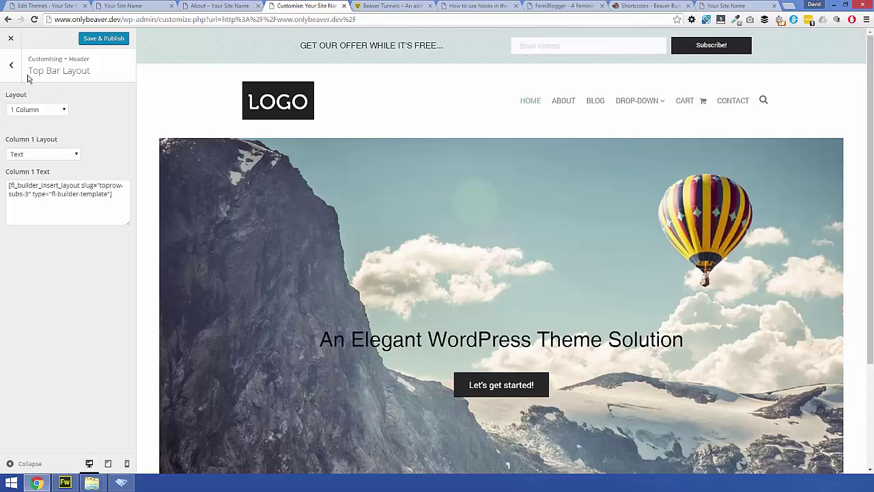
left_click(14, 67)
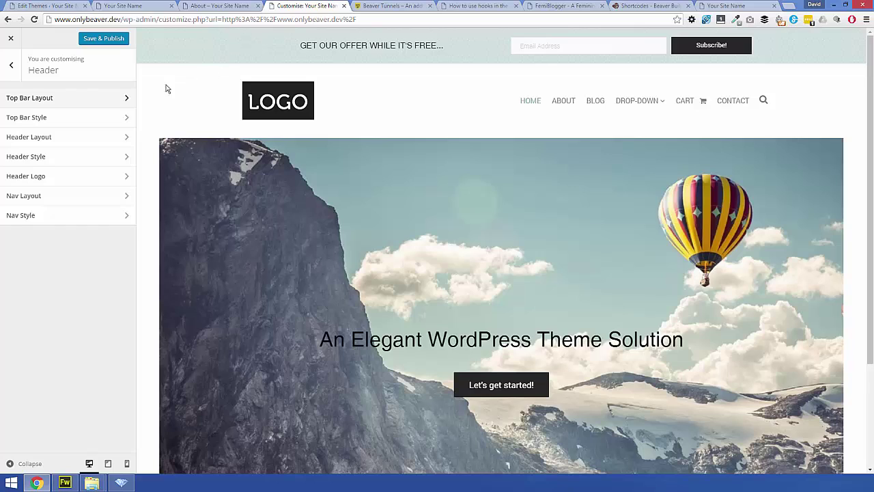
Step: Set the Top Bar Layout to None, save and publish the change, and leave the customizer
left_click(123, 102)
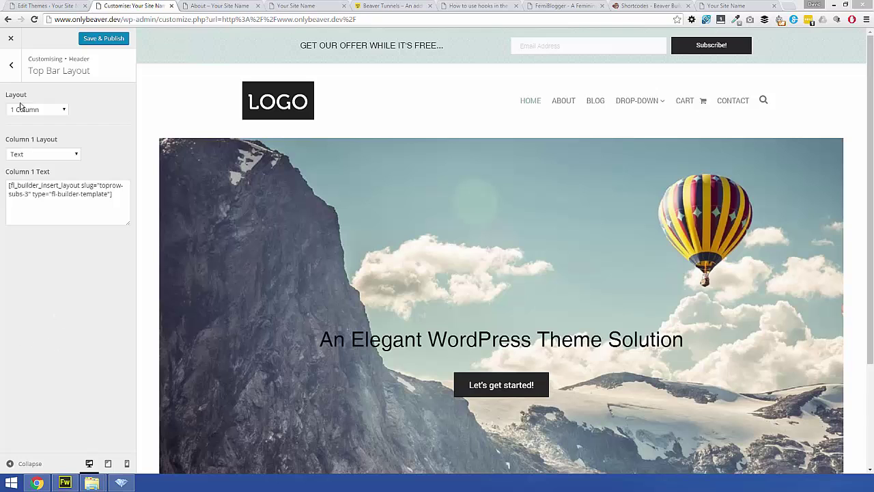
left_click(66, 112)
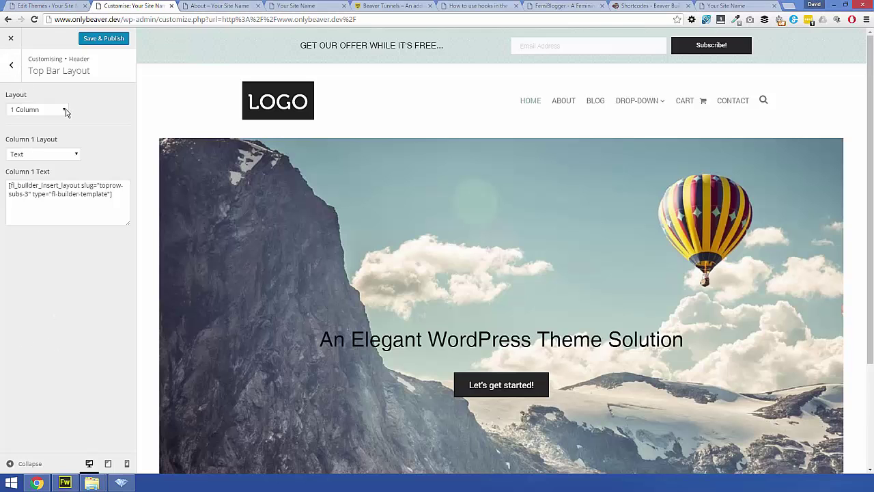
left_click(66, 111)
left_click(46, 125)
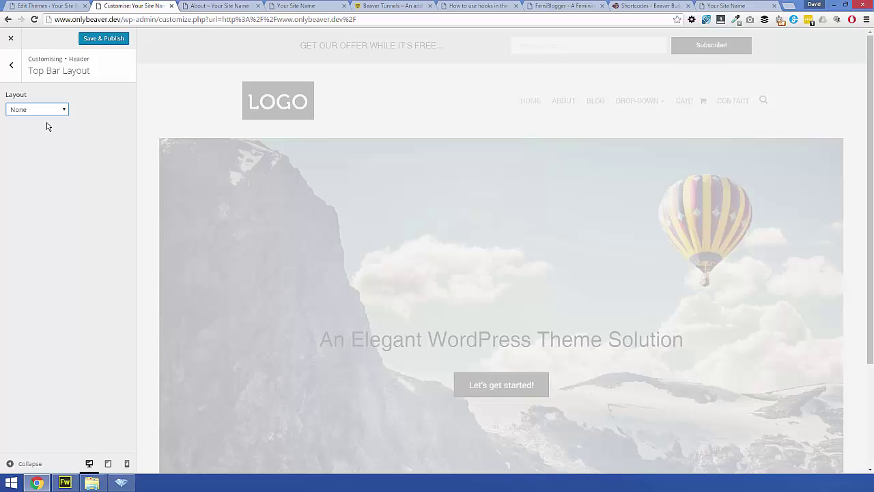
left_click(106, 41)
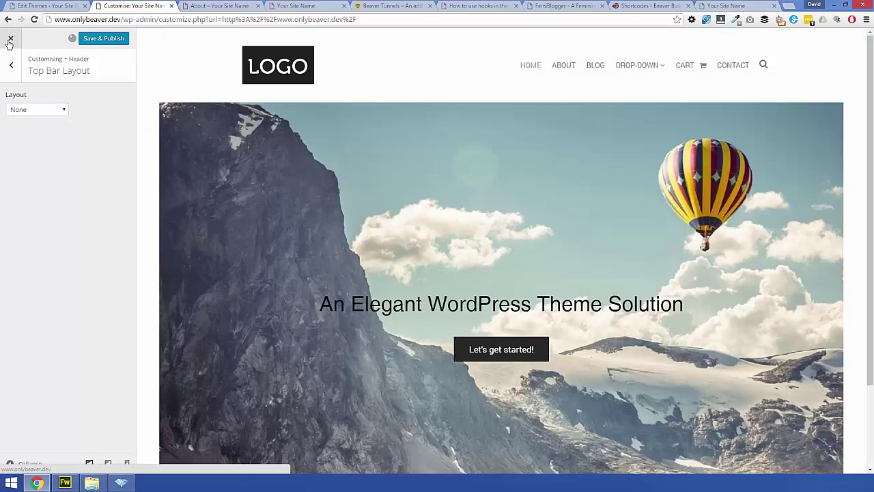
left_click(10, 39)
mouse_move(91, 483)
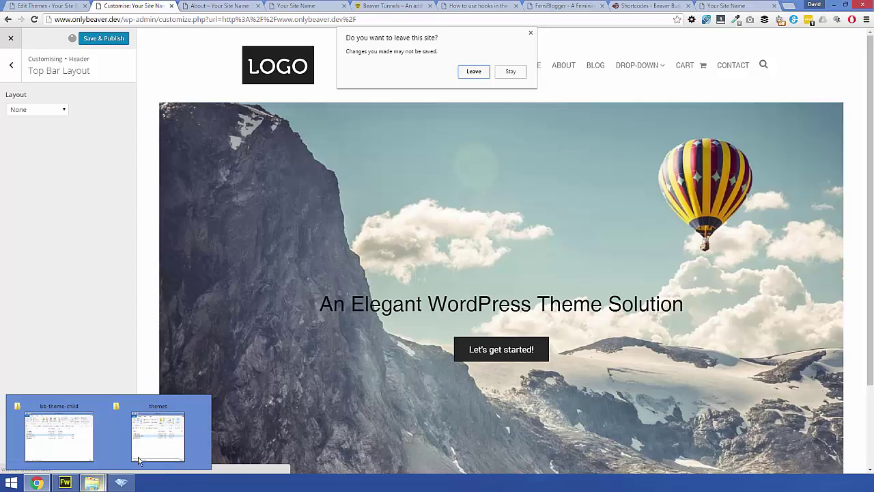
left_click(473, 71)
Step: Open functions.php from the bb-theme-child folder inside the themes folder for editing
left_click(157, 434)
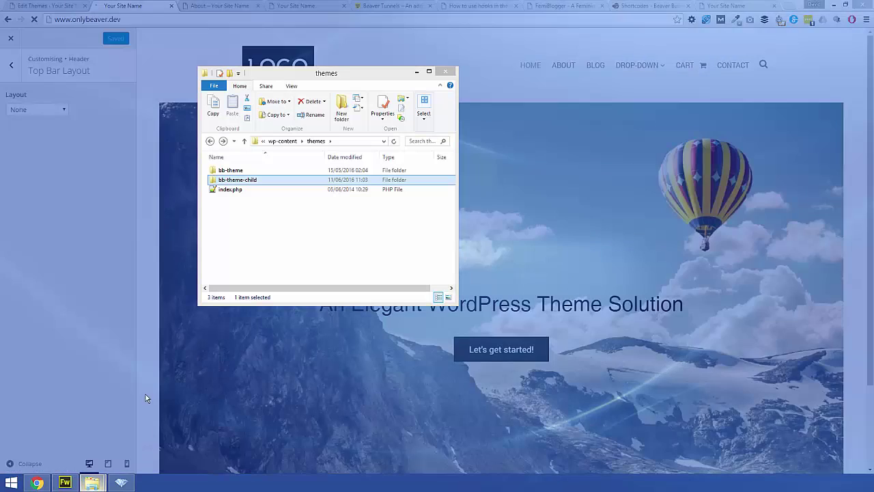
double_click(243, 183)
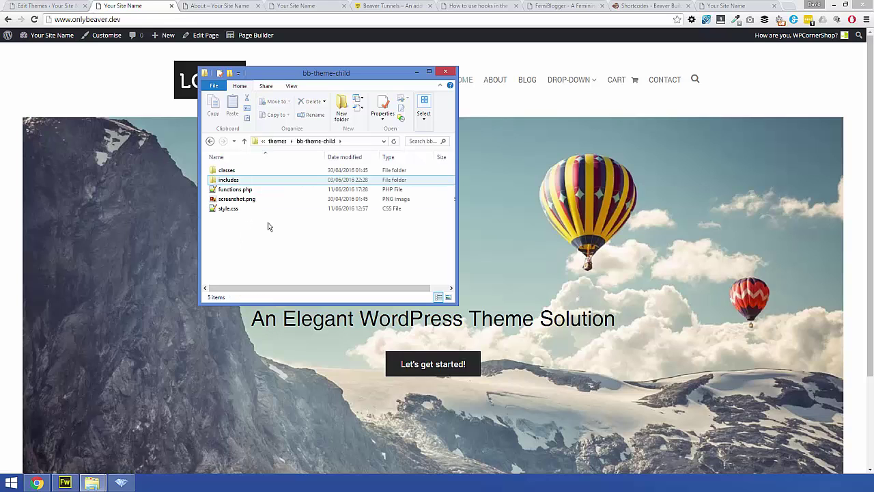
double_click(240, 190)
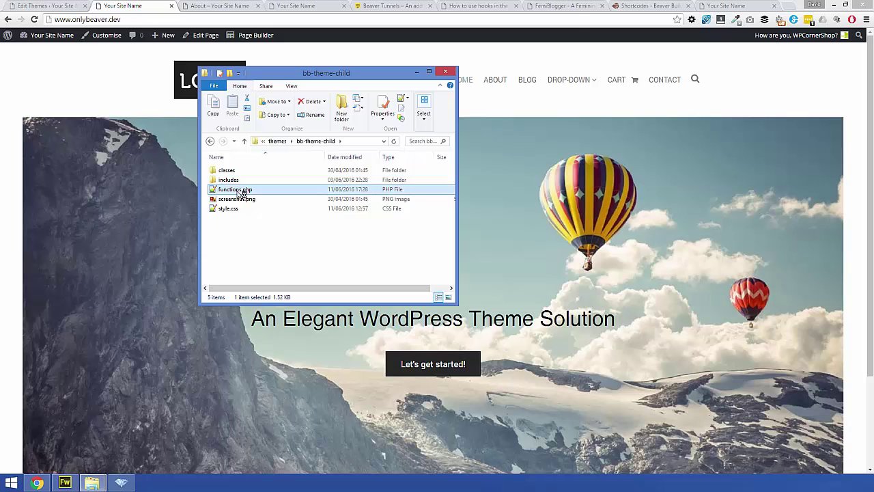
left_click(203, 272)
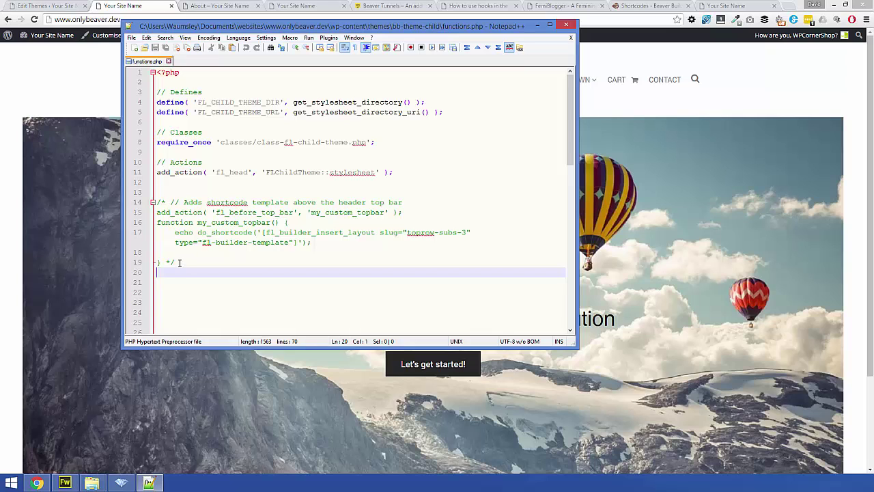
Step: Uncomment the my_custom_topbar code block hooked to fl_before_top_bar in functions.php and save the file
left_click_drag(180, 263, 183, 207)
right_click(183, 207)
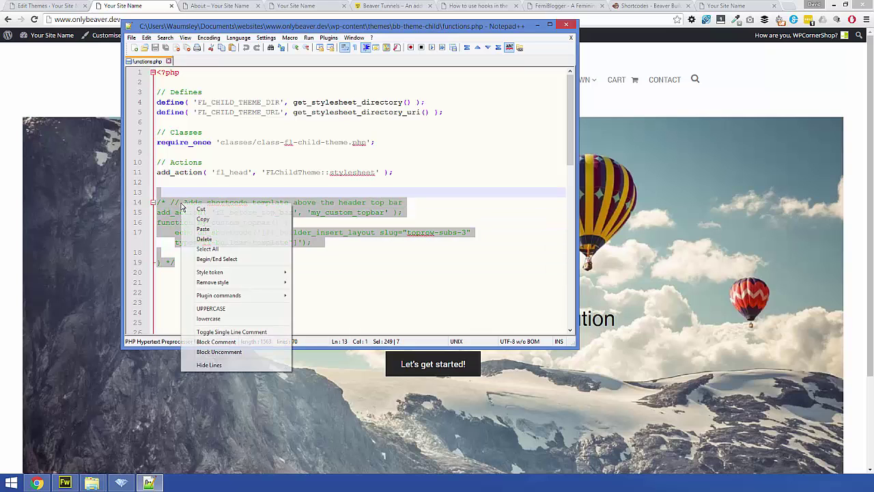
left_click(225, 353)
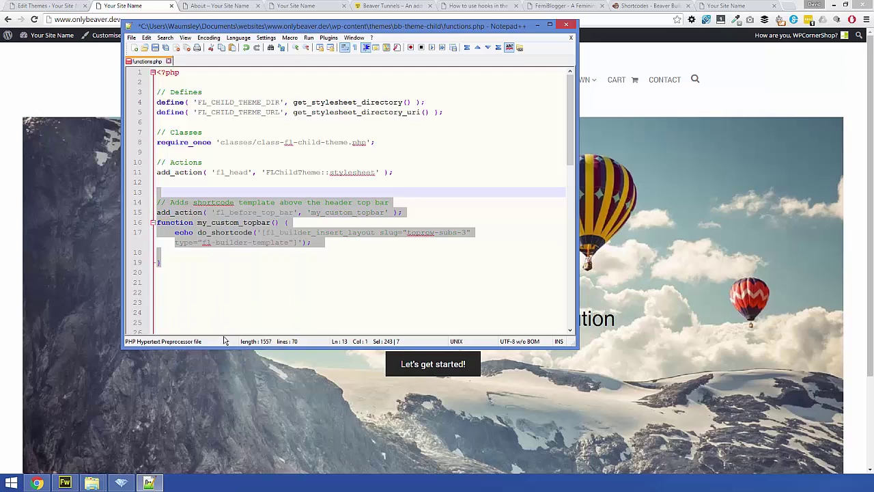
left_click(223, 290)
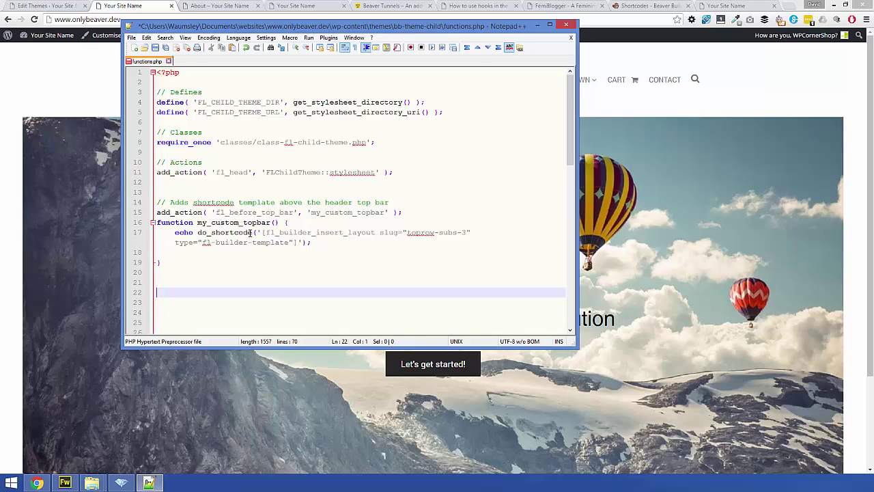
left_click(305, 260)
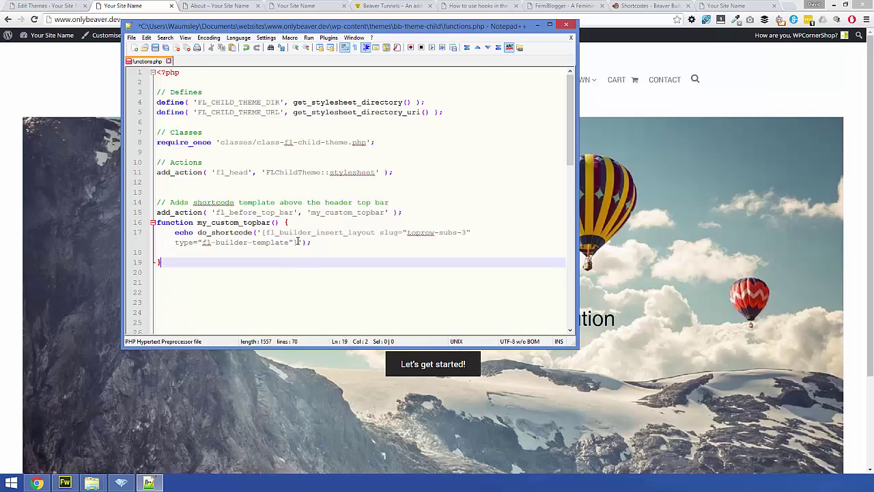
left_click_drag(301, 26, 262, 62)
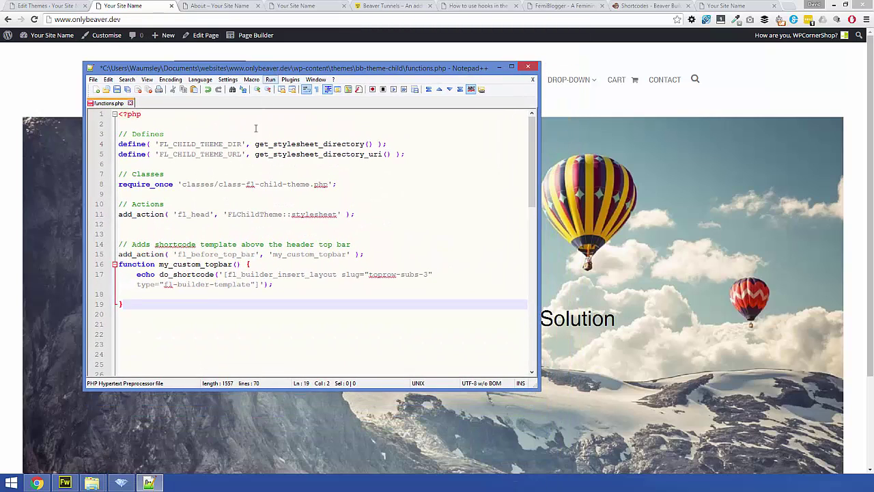
left_click(123, 92)
Step: Put away the editor and folder windows, reload the site's home page, and glance at the functions.php code in the WordPress theme editor
left_click(499, 67)
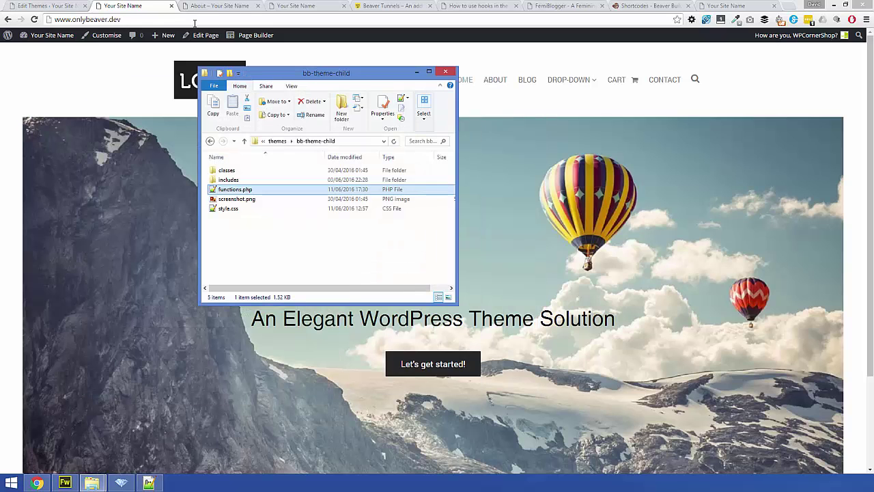
left_click(445, 71)
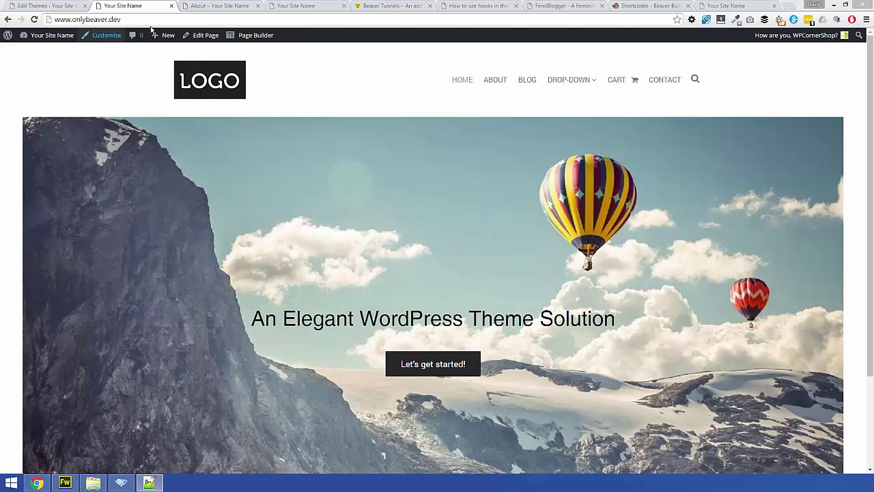
left_click(154, 20)
key("Return")
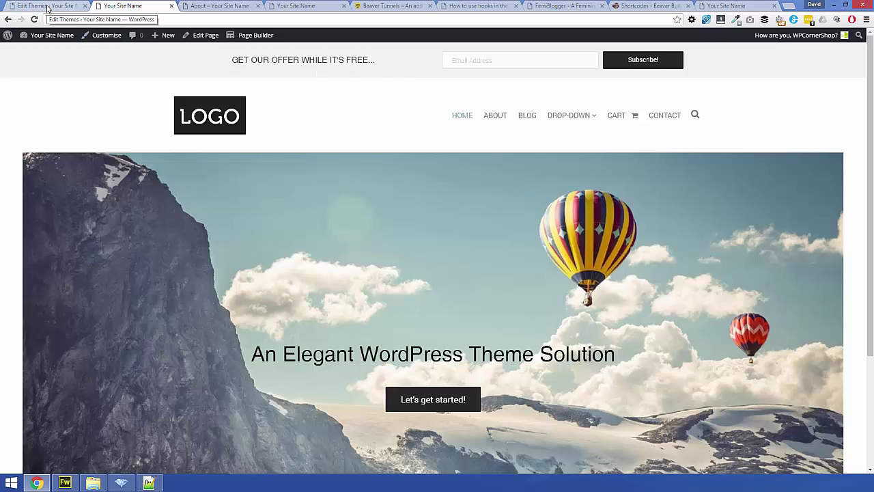
left_click(46, 7)
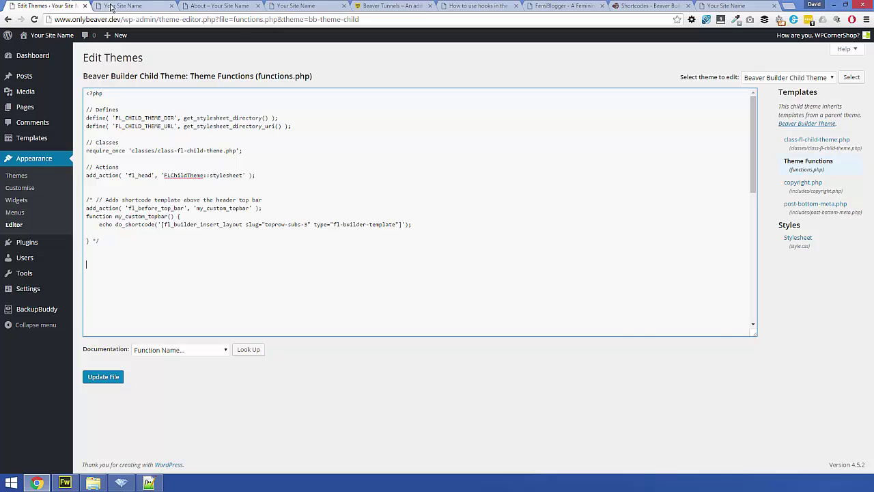
left_click(137, 7)
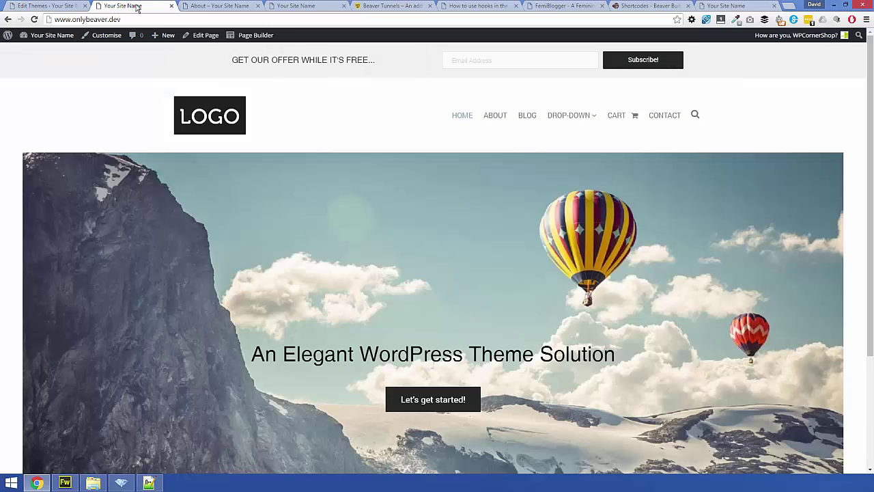
Step: Open the customizer's General Background settings and set the background colour to #f20000
left_click(108, 38)
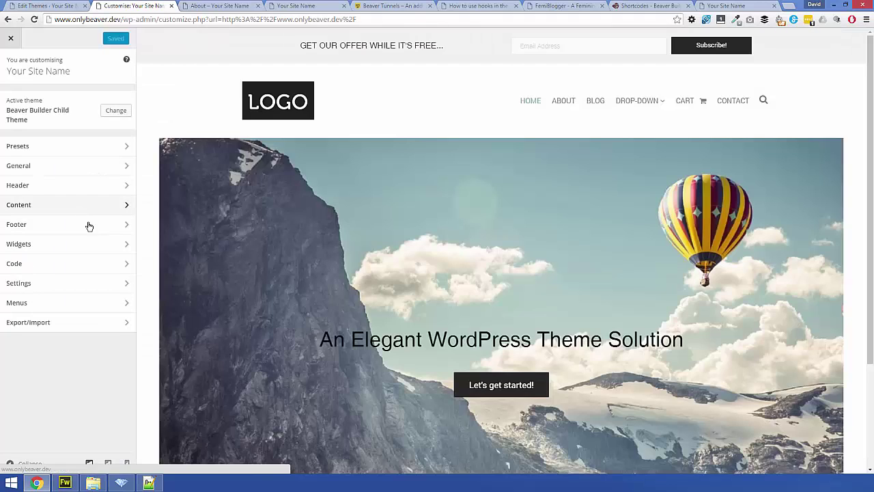
left_click(120, 171)
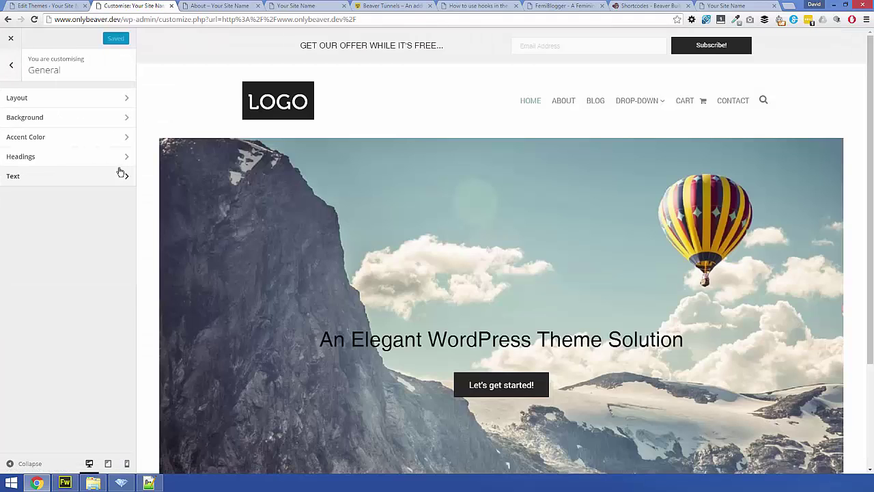
left_click(117, 119)
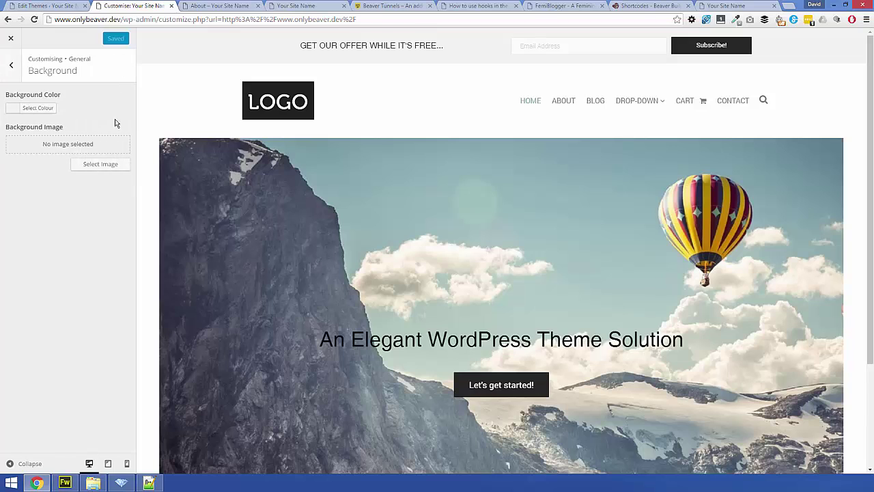
left_click(21, 109)
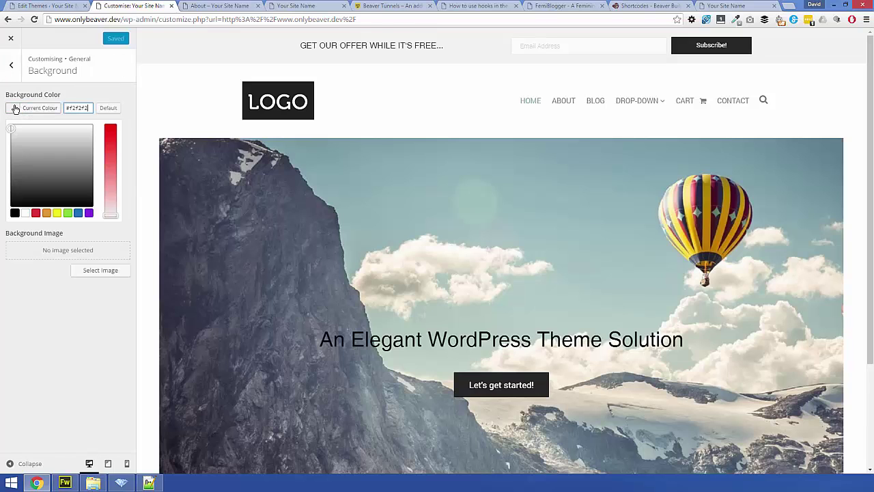
left_click(111, 166)
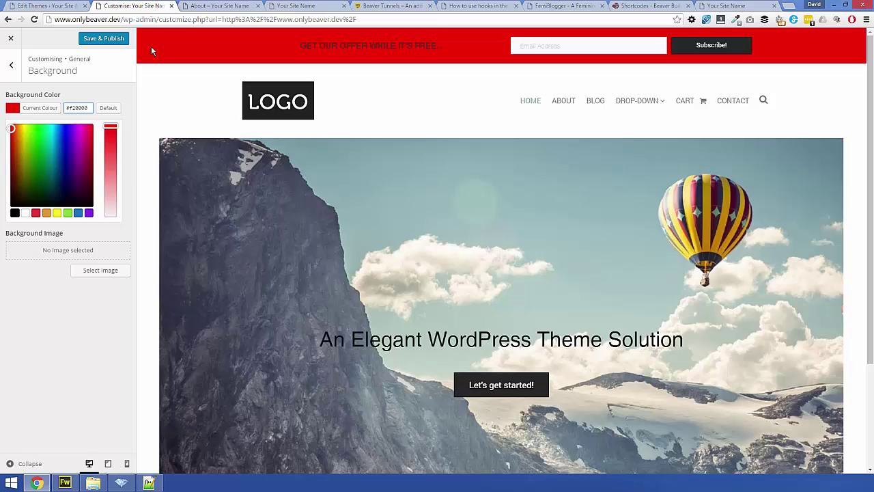
Step: Compare the subscribe bar on the About page and the home page with the customizer preview
left_click(216, 8)
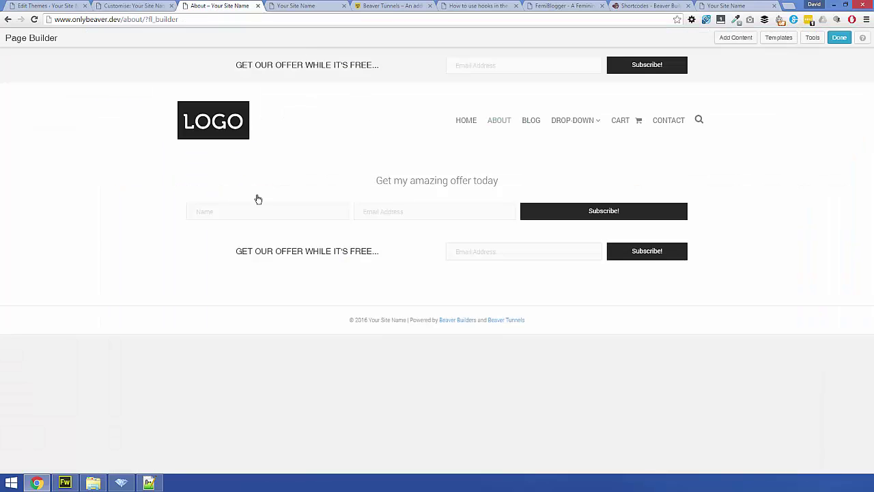
mouse_move(266, 211)
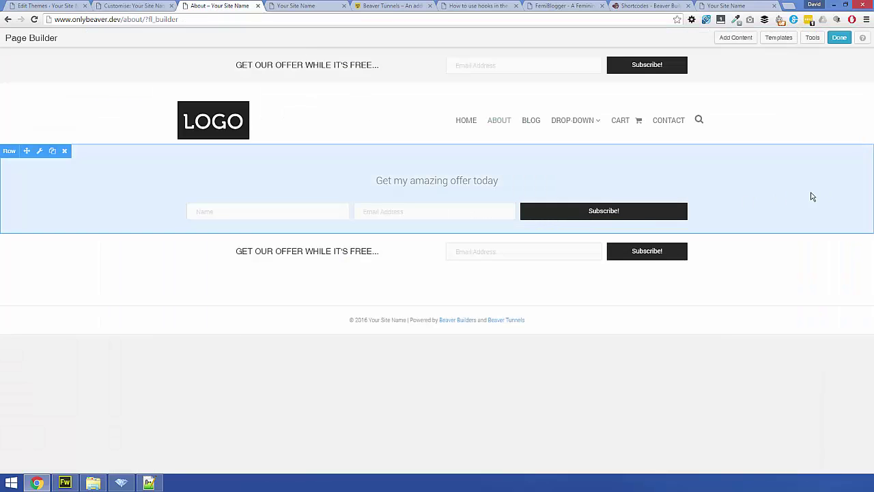
left_click(286, 6)
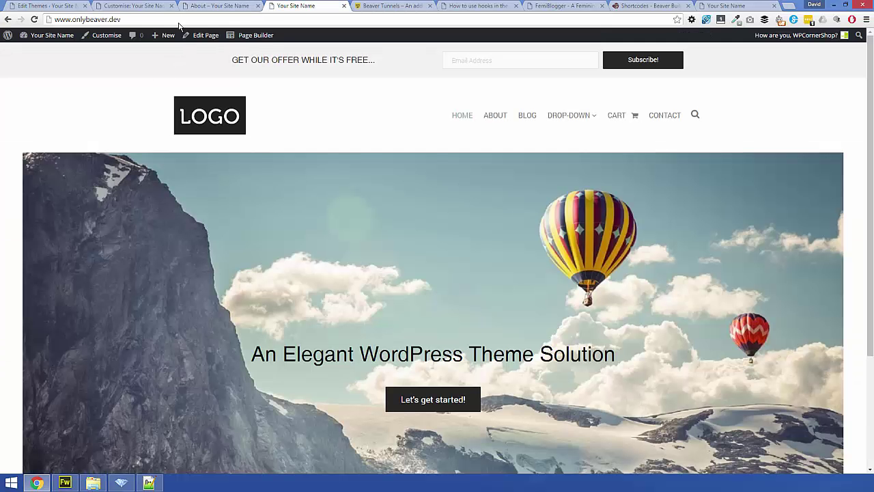
left_click(152, 5)
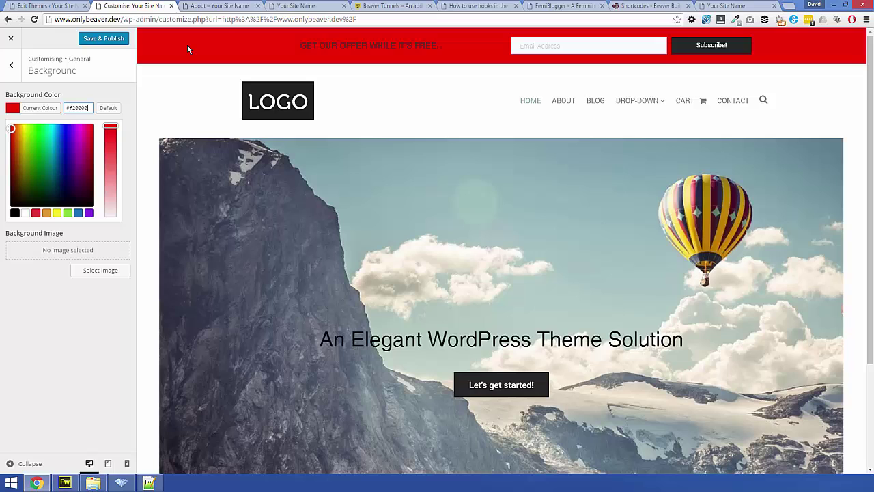
left_click(93, 65)
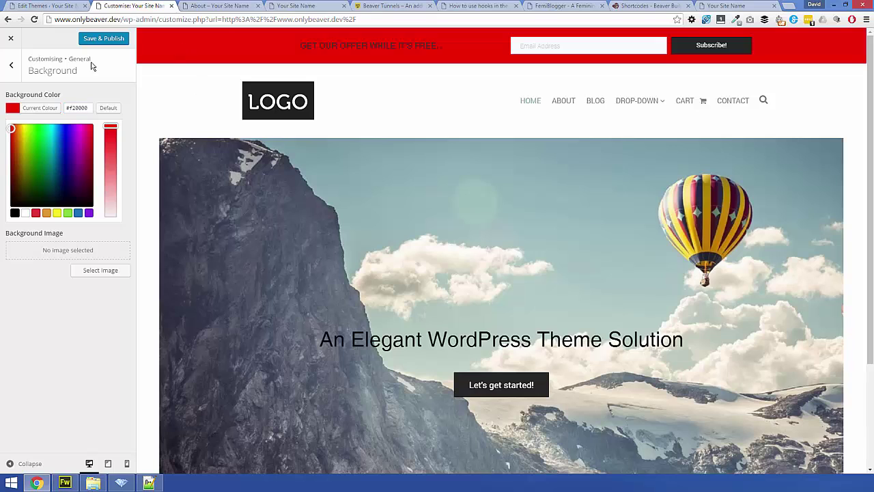
Step: Revisit the child theme's functions.php in the WordPress theme editor, go back one page there, and return to the customizer
left_click(48, 6)
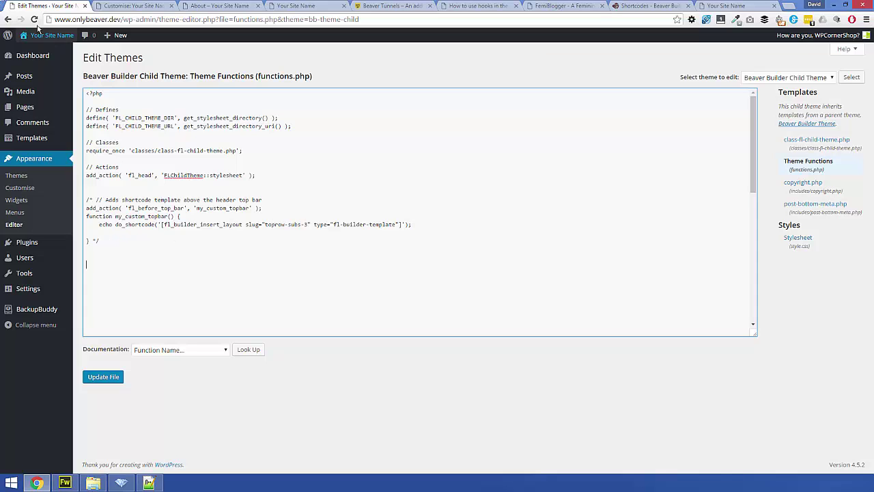
left_click(8, 19)
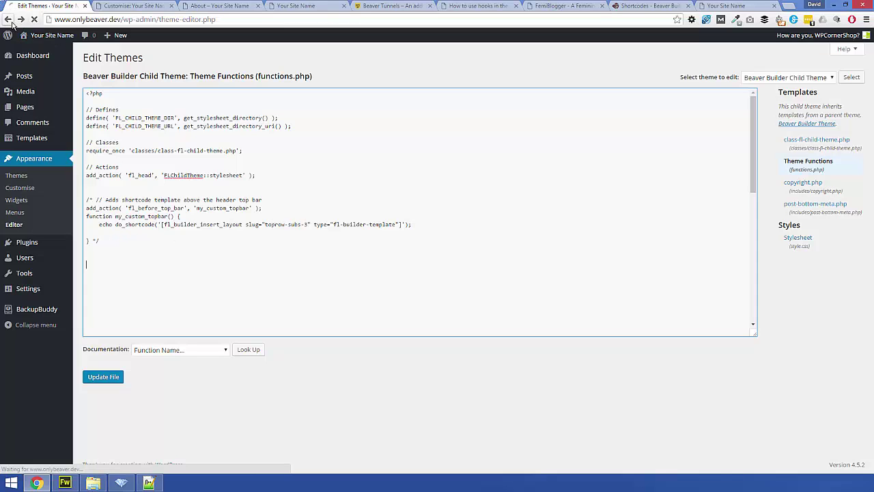
left_click(145, 5)
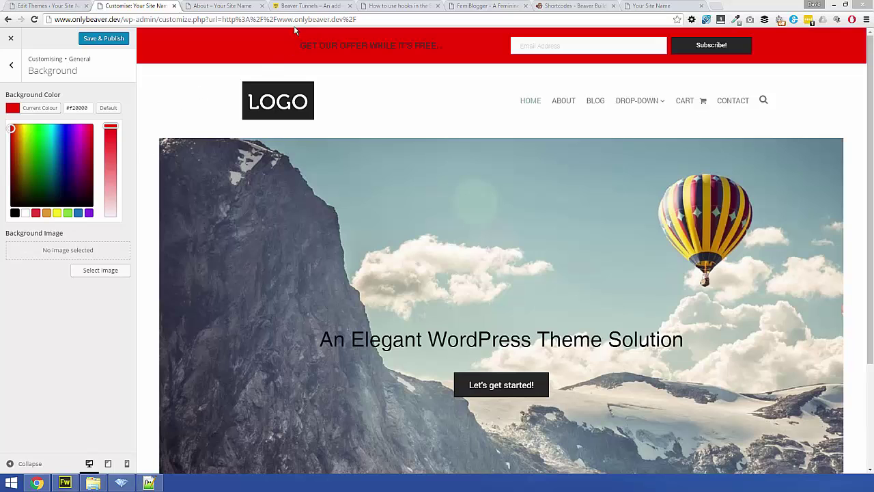
Step: Switch to the Beaver Tunnels website, view its pricing page and highlight the Unlimited plan's heading
left_click(305, 7)
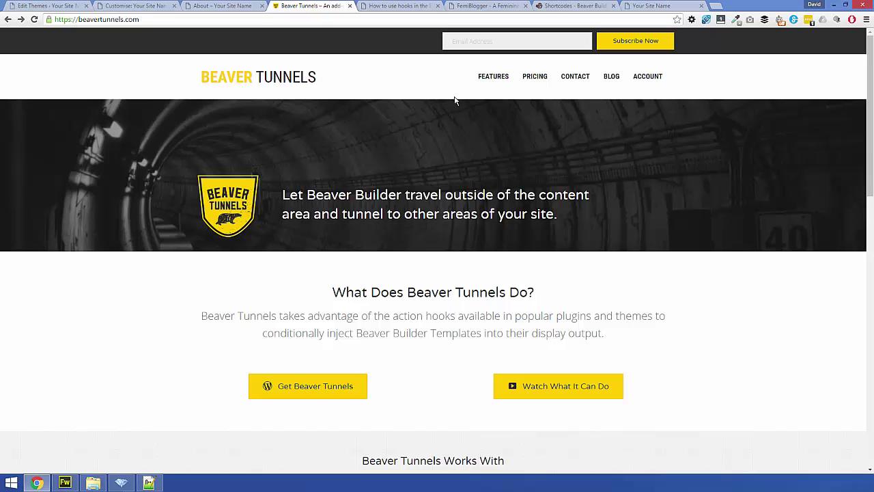
left_click(535, 81)
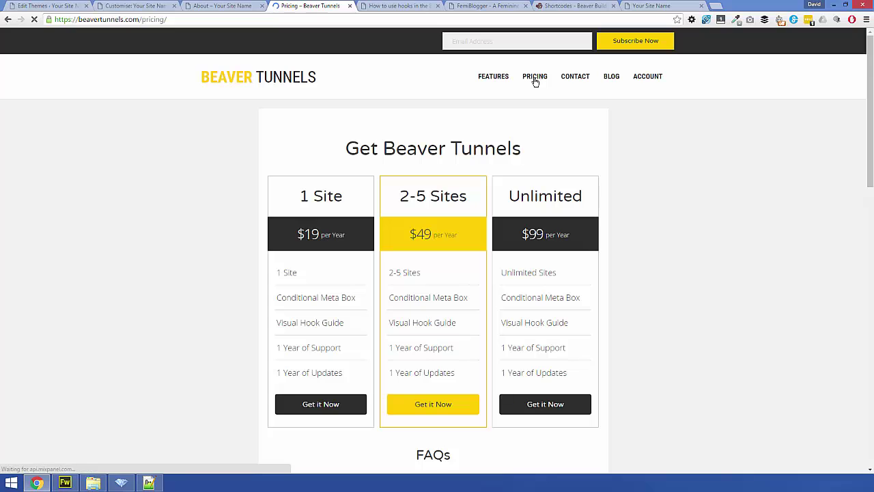
left_click_drag(508, 199, 584, 200)
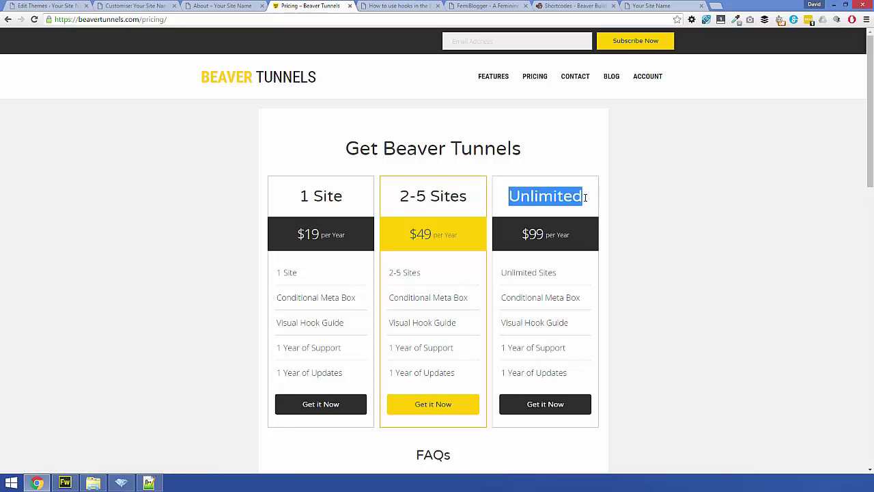
Step: Review the Beaver Tunnels pricing plans and FAQs, highlighting the single-site price and the licence renewal discount
scroll(645, 225, "down", 1)
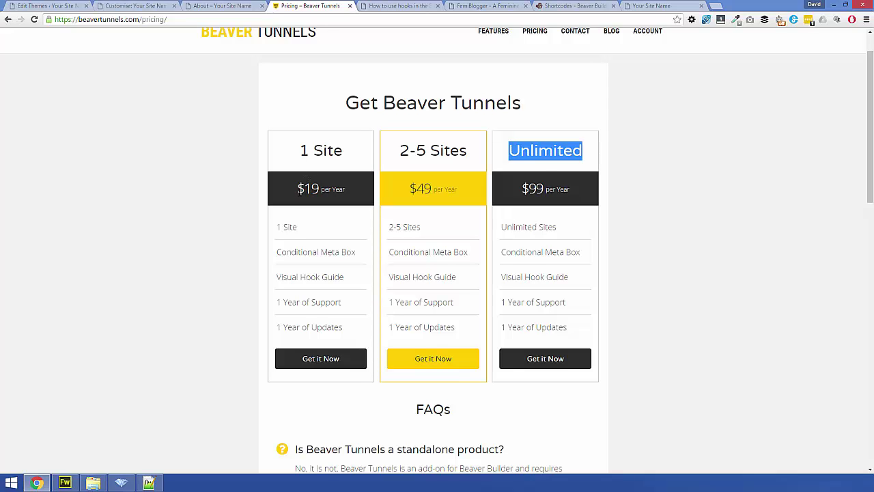
left_click_drag(297, 189, 319, 189)
scroll(598, 205, "down", 3)
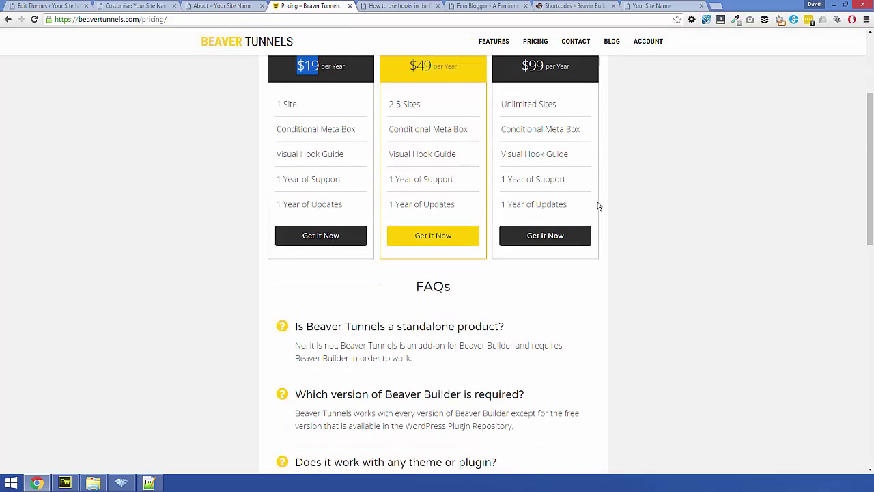
scroll(599, 205, "down", 13)
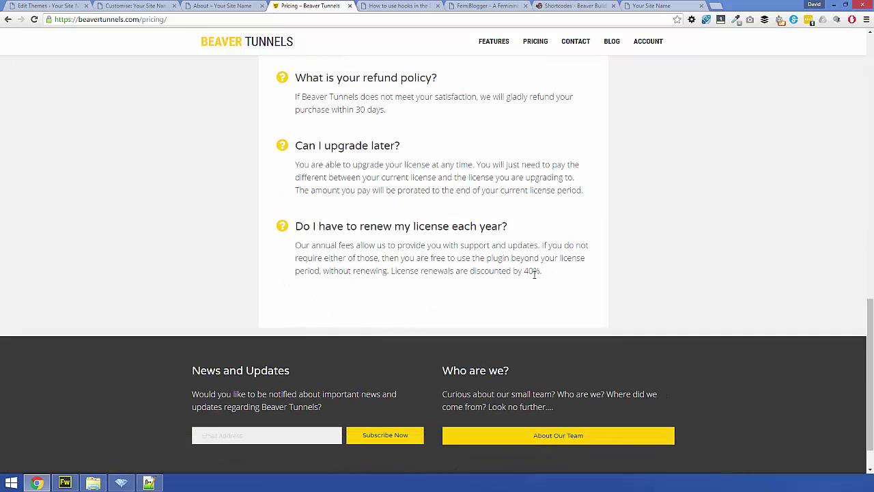
double_click(537, 271)
left_click(605, 262)
scroll(611, 263, "up", 15)
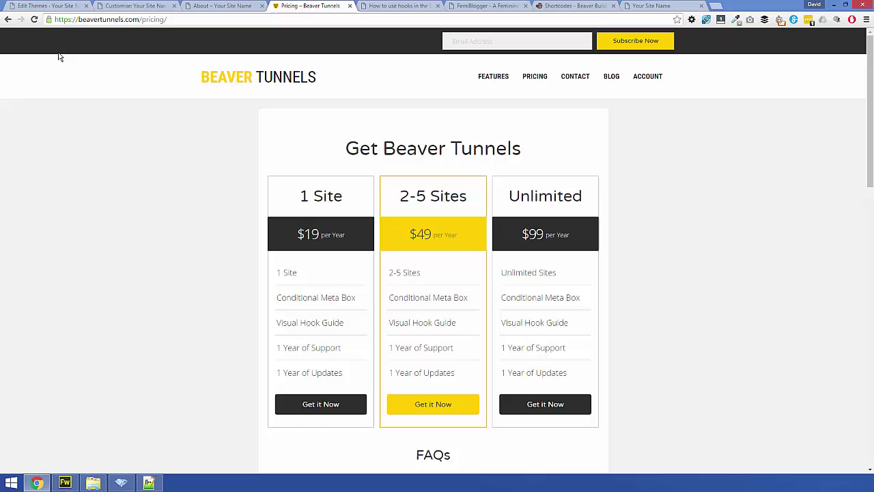
Step: Return to the site customizer, reset the General background colour to its default #f2f2f2, and publish the change
left_click(46, 5)
left_click(130, 6)
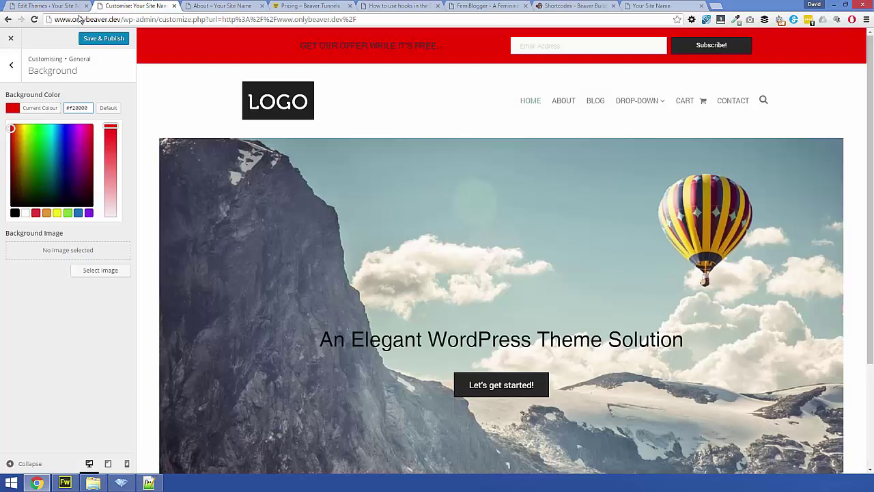
left_click(106, 108)
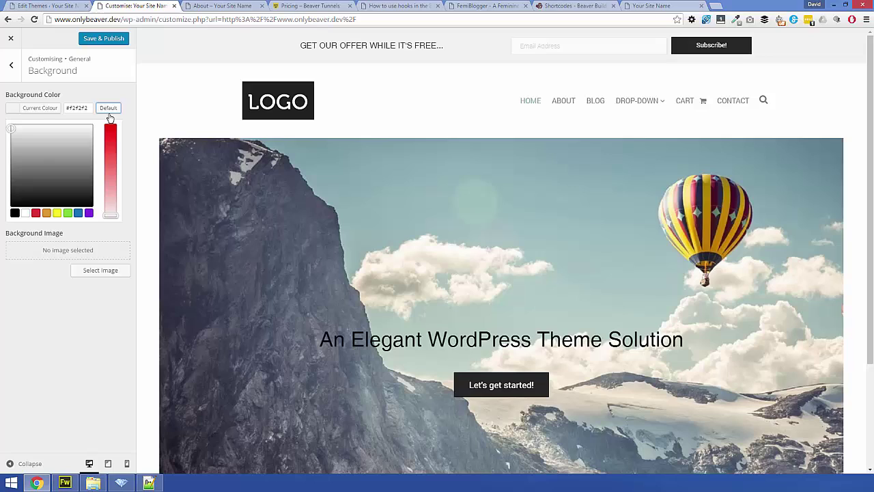
left_click(92, 39)
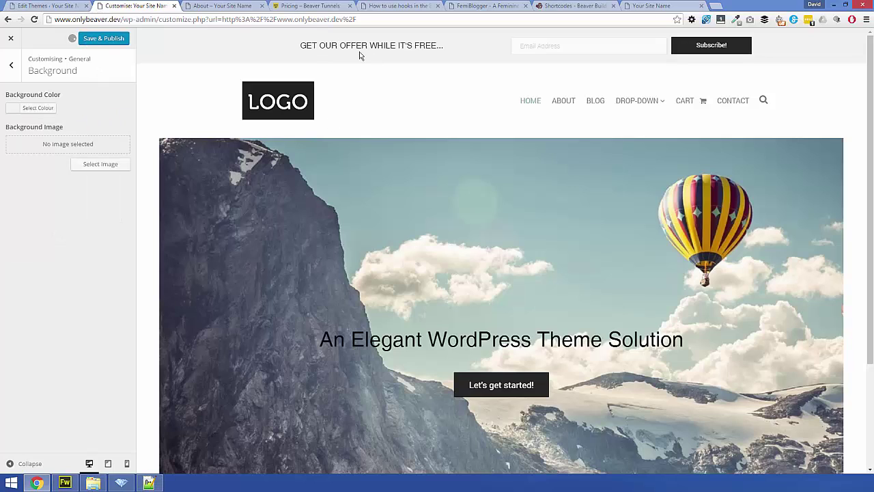
Step: Switch to Notepad++, comment out the whole my_custom_topbar hook block in the child theme's functions.php, save it, and return to the browser
left_click(150, 481)
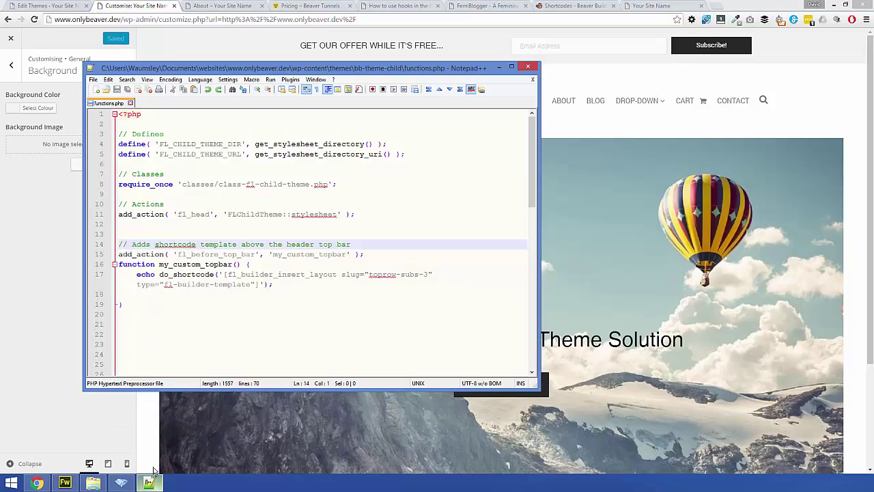
left_click_drag(123, 305, 115, 244)
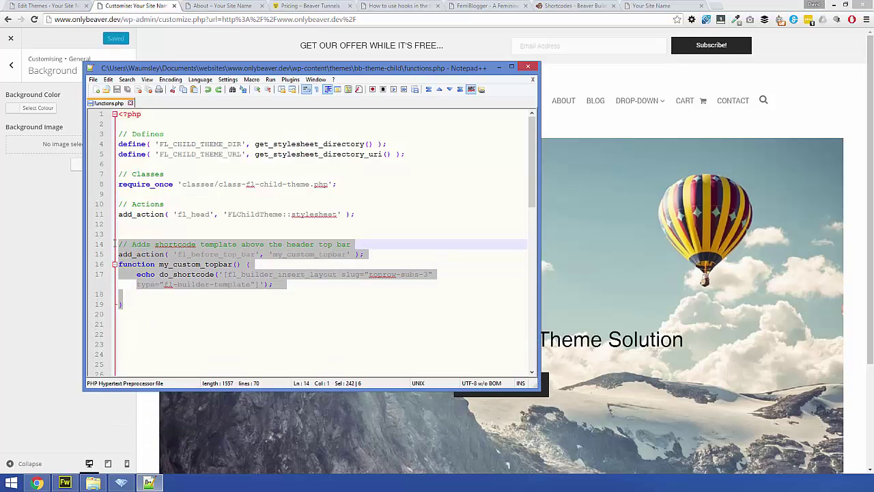
right_click(153, 251)
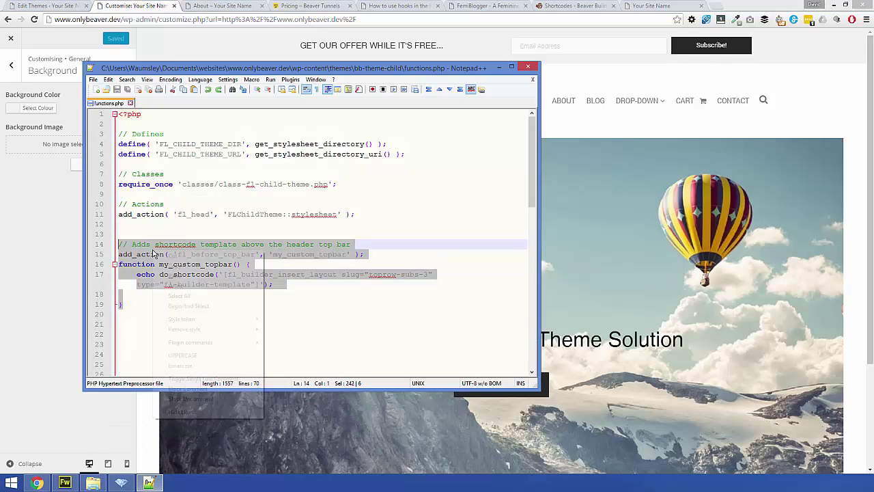
left_click(191, 388)
left_click(170, 343)
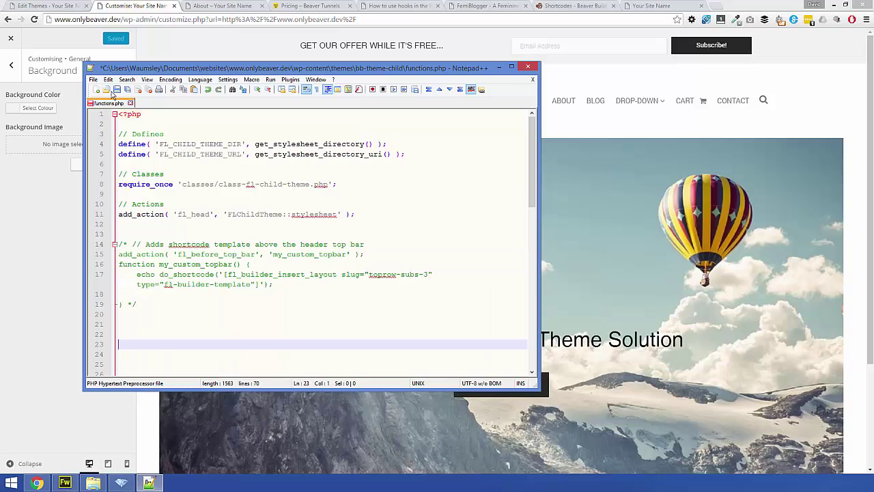
left_click(501, 68)
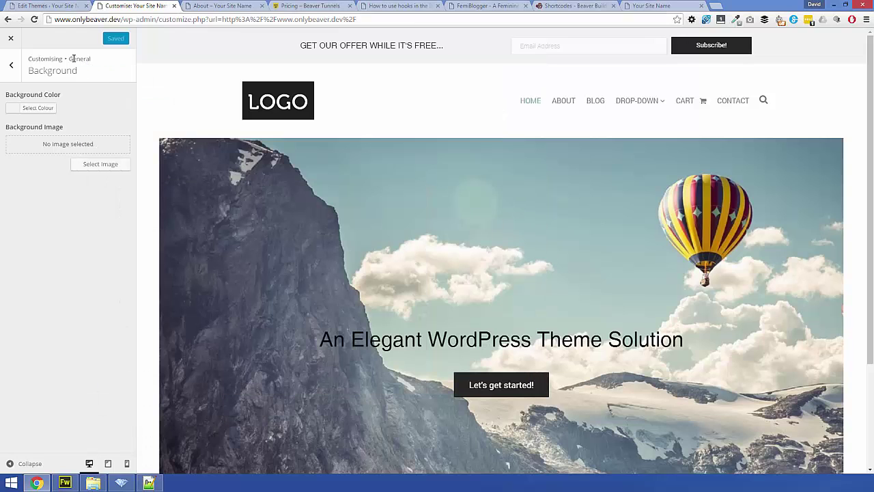
Step: Close the customizer and display the Beaver Tunnels hook guide for the Beaver Builder Theme on the home page
left_click(11, 39)
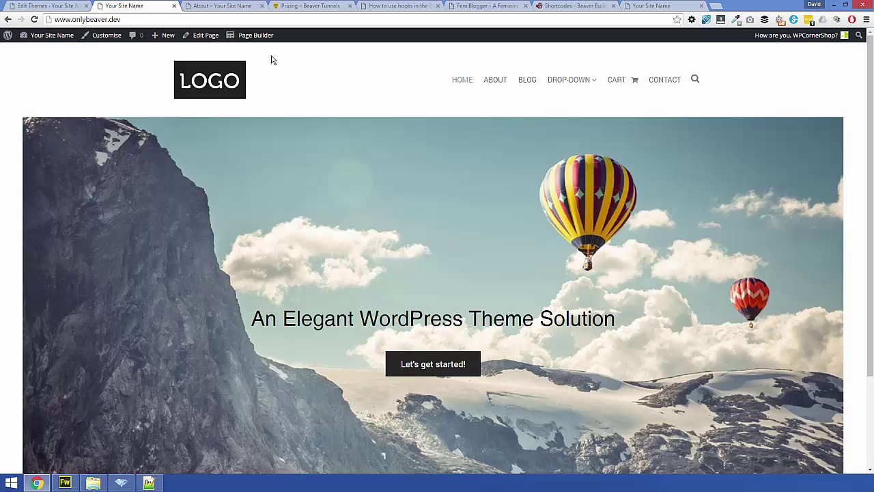
mouse_move(259, 41)
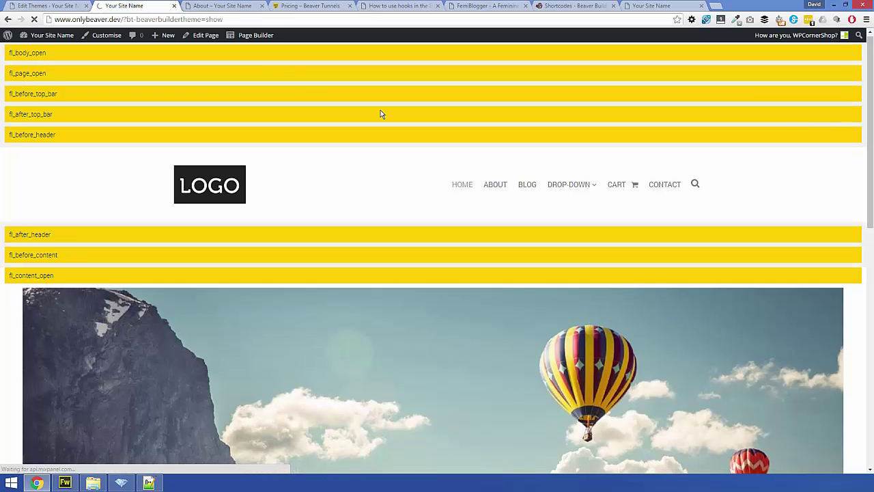
Step: Examine the hook locations from the top of the home page to its footer, highlighting fl_before_top_bar
scroll(381, 114, "down", 8)
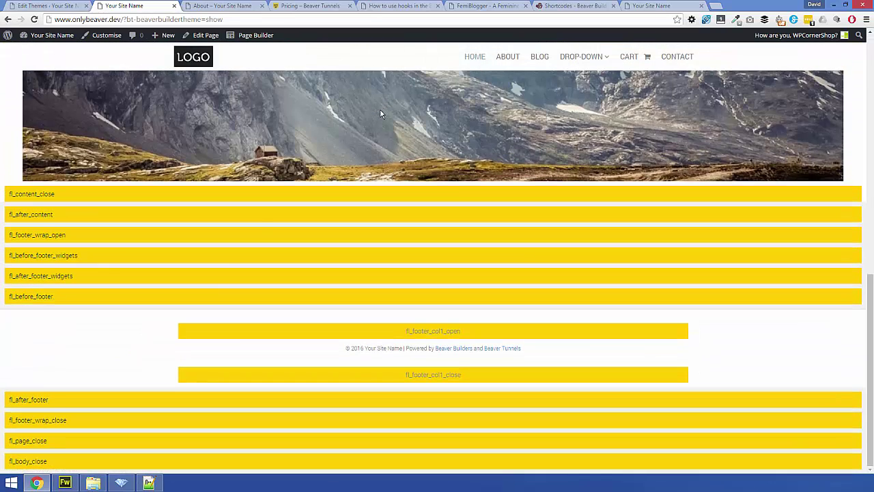
scroll(149, 289, "up", 5)
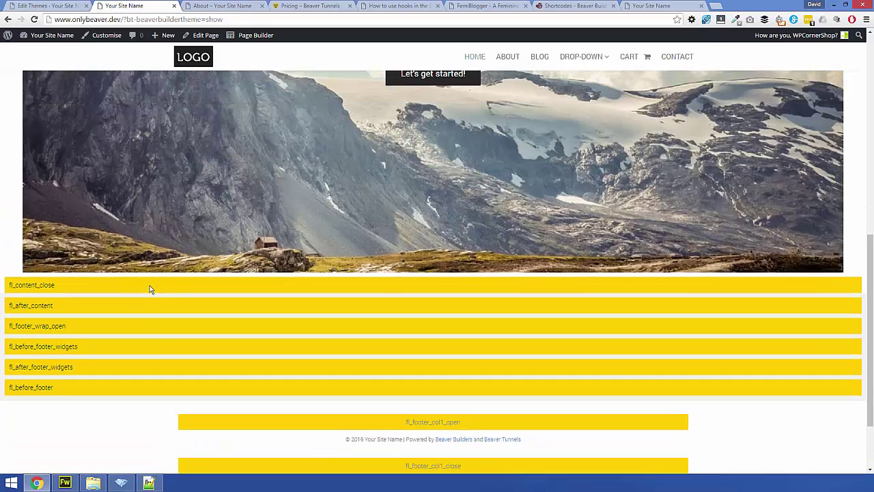
scroll(150, 285, "up", 3)
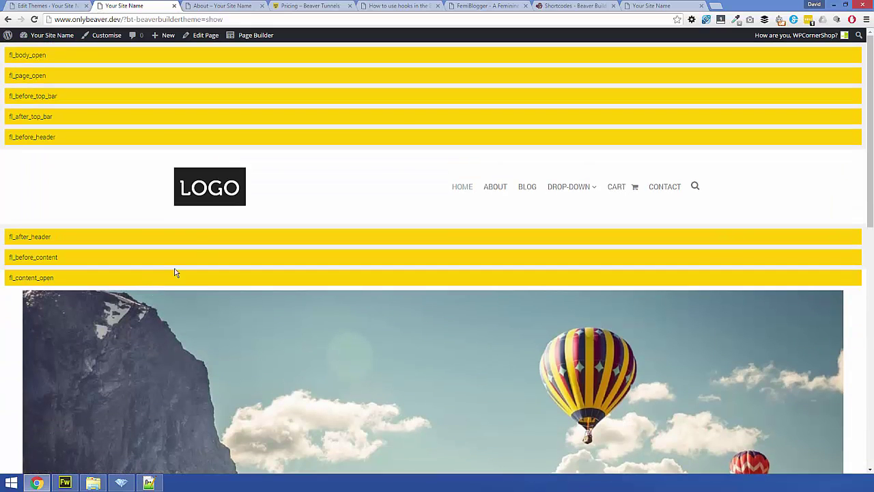
left_click_drag(52, 96, 4, 94)
left_click(64, 100)
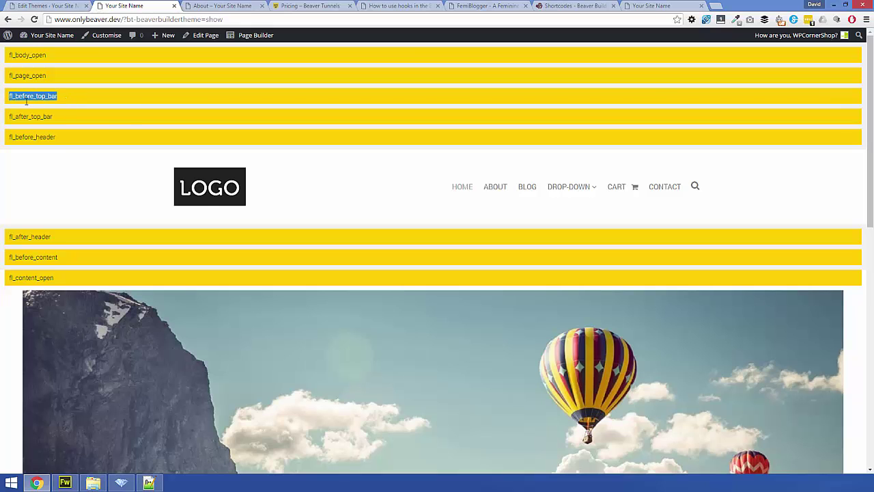
scroll(127, 116, "down", 5)
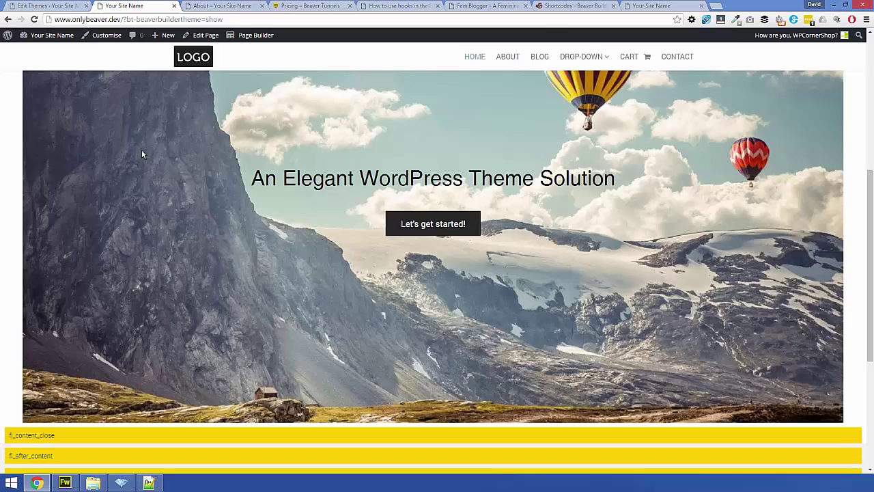
scroll(142, 154, "up", 5)
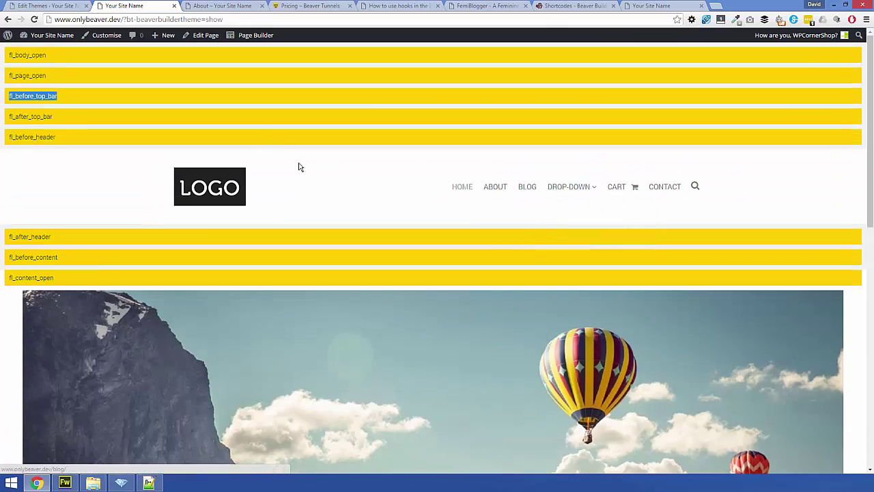
scroll(327, 214, "down", 1)
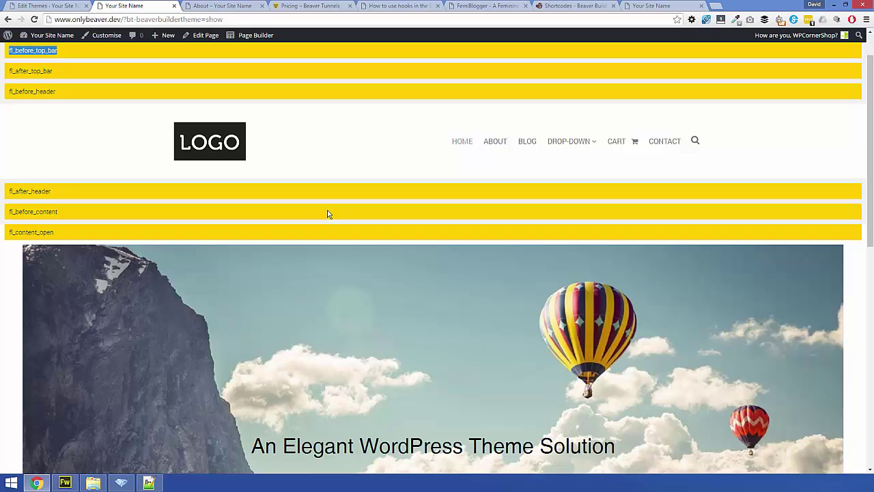
scroll(327, 161, "up", 1)
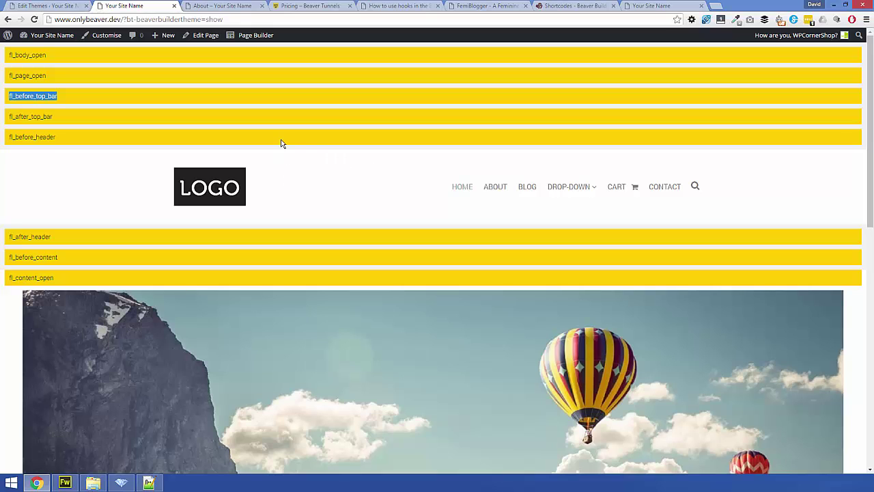
scroll(348, 162, "down", 5)
scroll(348, 162, "up", 5)
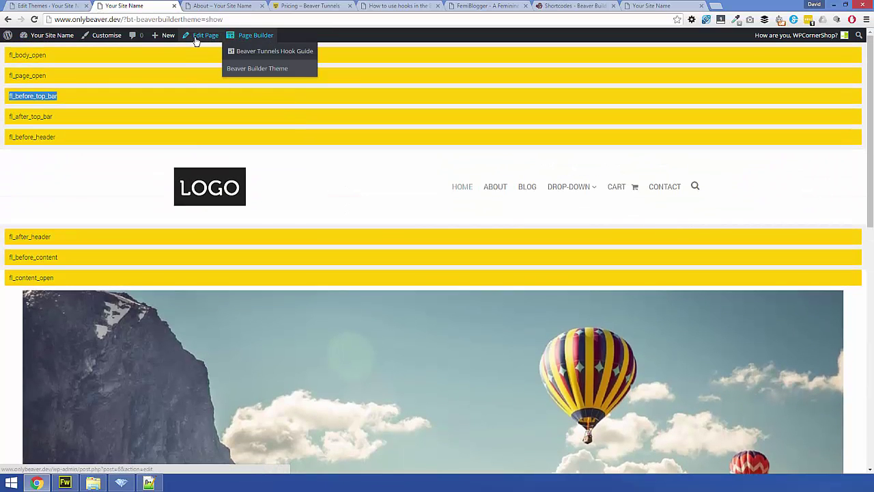
Step: Go to the WordPress dashboard's list of all templates and open the toprow subs-3 template for editing
mouse_move(44, 38)
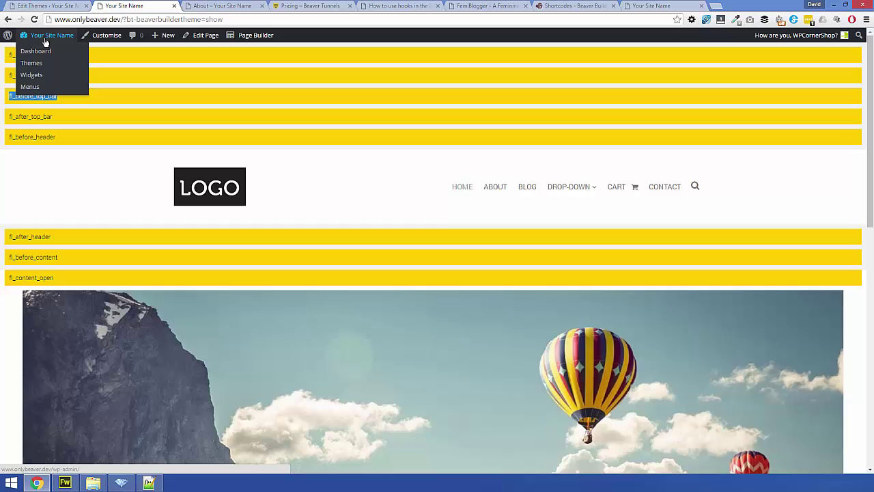
left_click(40, 56)
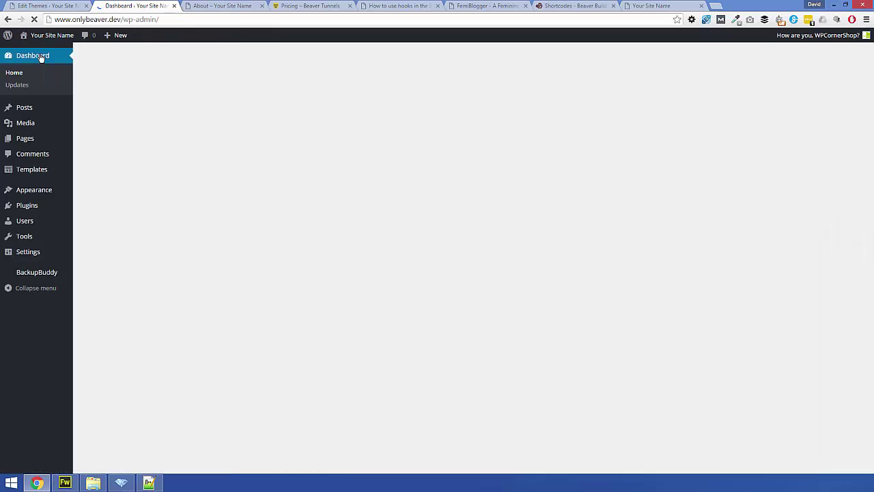
mouse_move(38, 169)
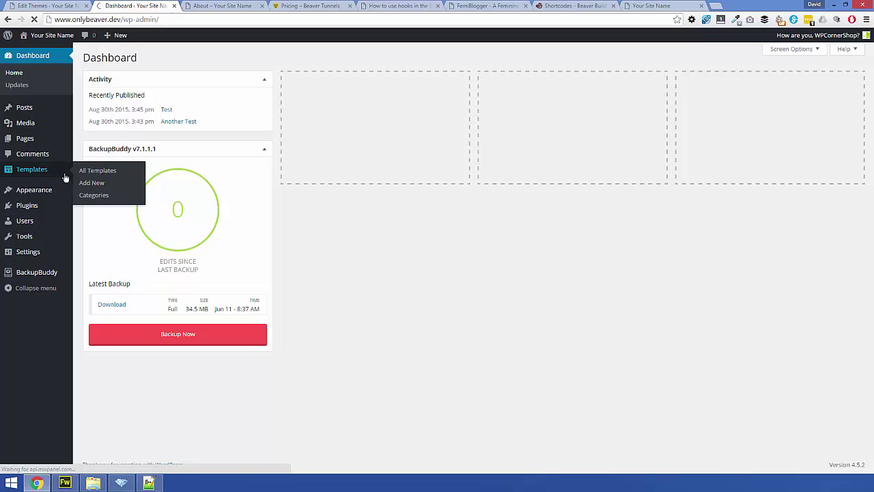
left_click(93, 172)
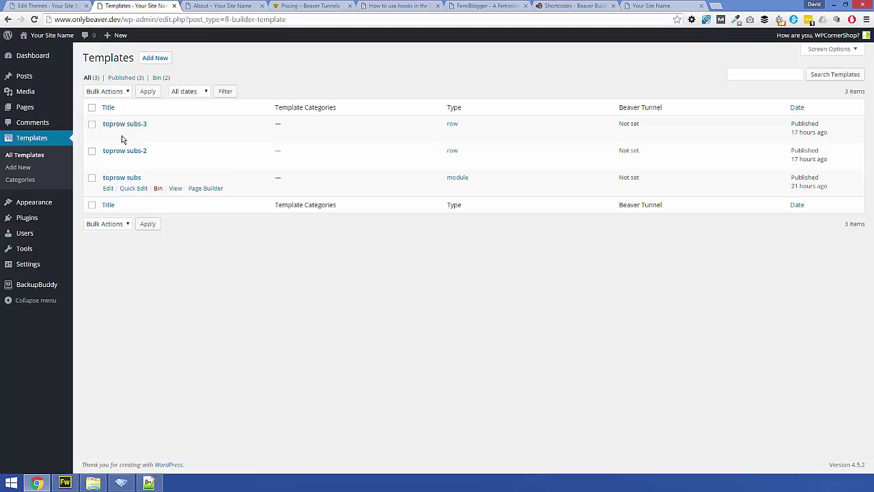
mouse_move(136, 131)
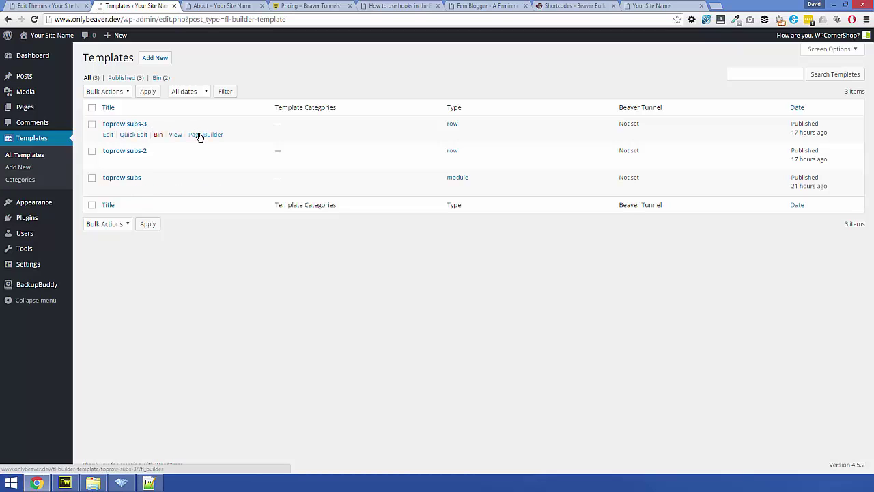
left_click(121, 127)
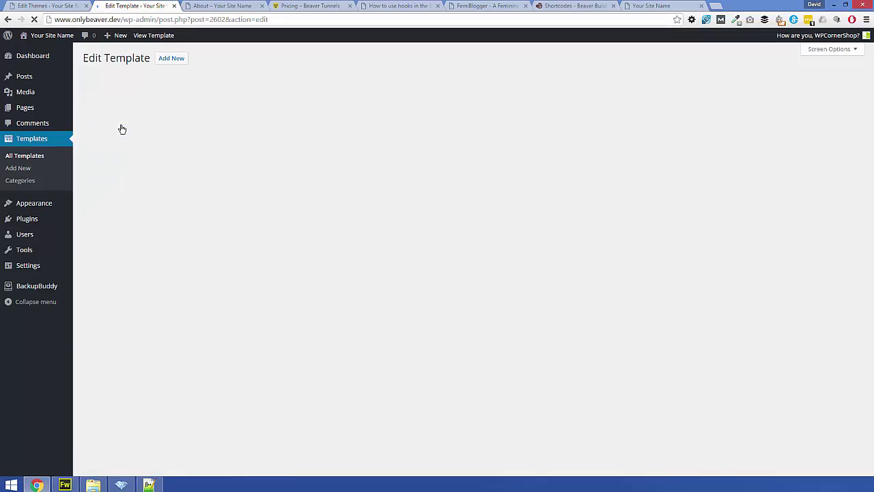
Step: Examine the template's Beaver Tunnels settings for location, priority, display rules and user display rules
scroll(146, 194, "down", 2)
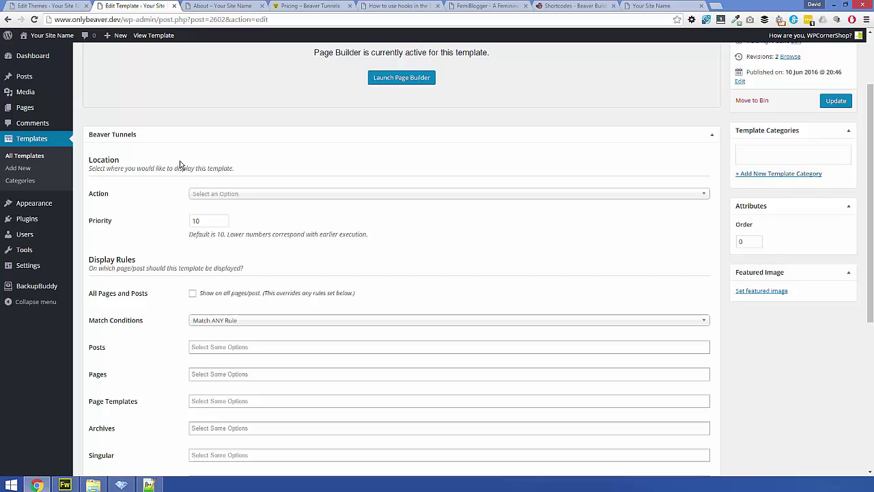
scroll(181, 164, "down", 1)
scroll(181, 164, "down", 4)
scroll(181, 167, "up", 3)
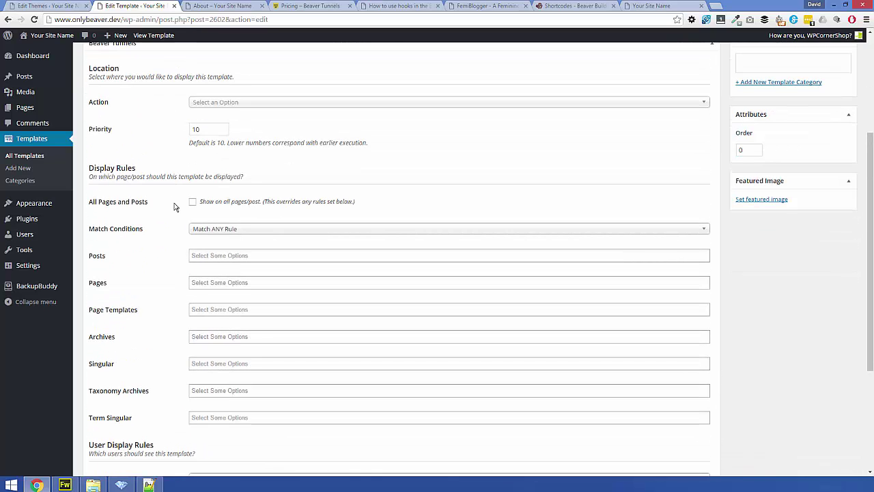
scroll(163, 192, "up", 2)
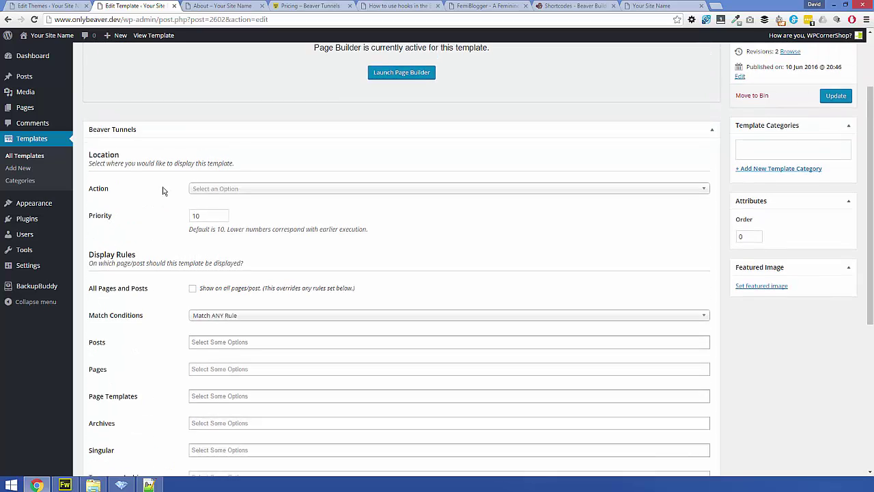
scroll(163, 192, "down", 2)
scroll(163, 192, "down", 4)
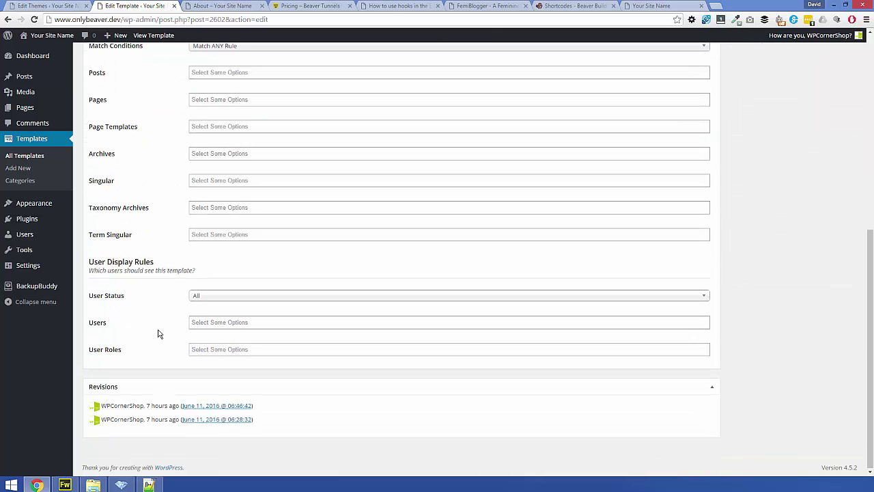
scroll(159, 246, "up", 2)
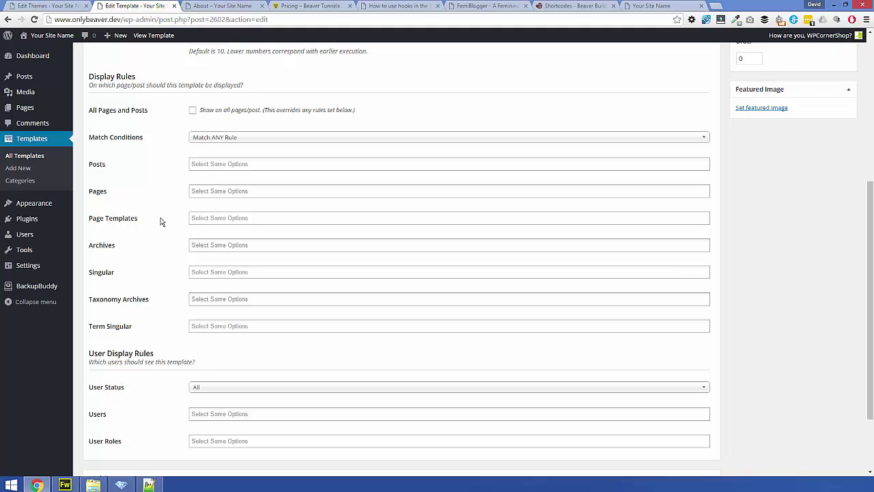
scroll(151, 265, "up", 1)
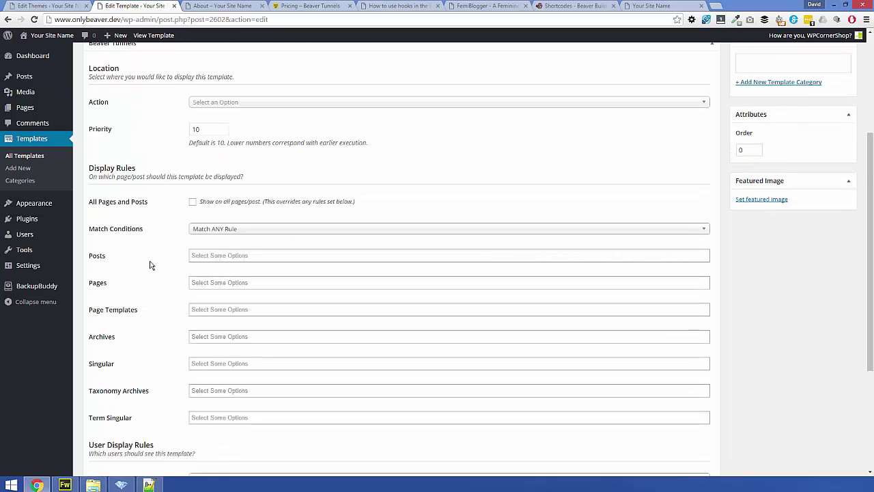
Step: Set the template's Beaver Tunnels action to fl_before_top_bar and show it on all pages and posts
scroll(151, 265, "up", 1)
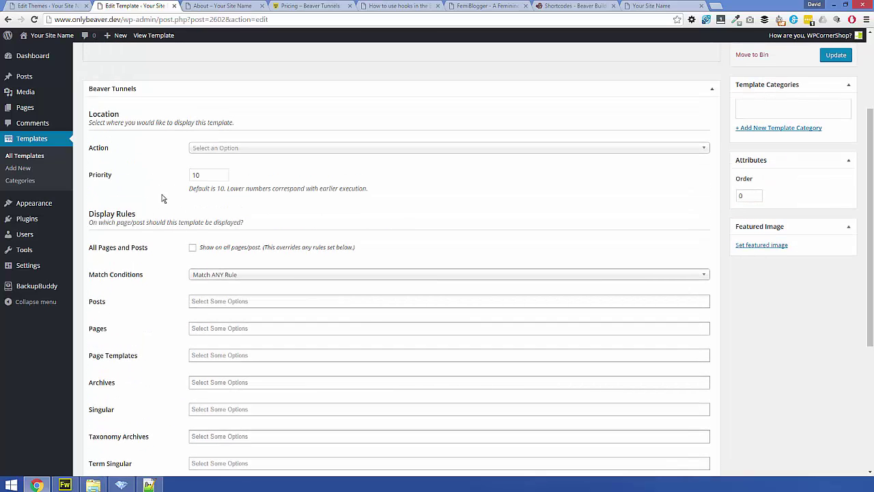
scroll(162, 195, "up", 2)
scroll(138, 213, "up", 1)
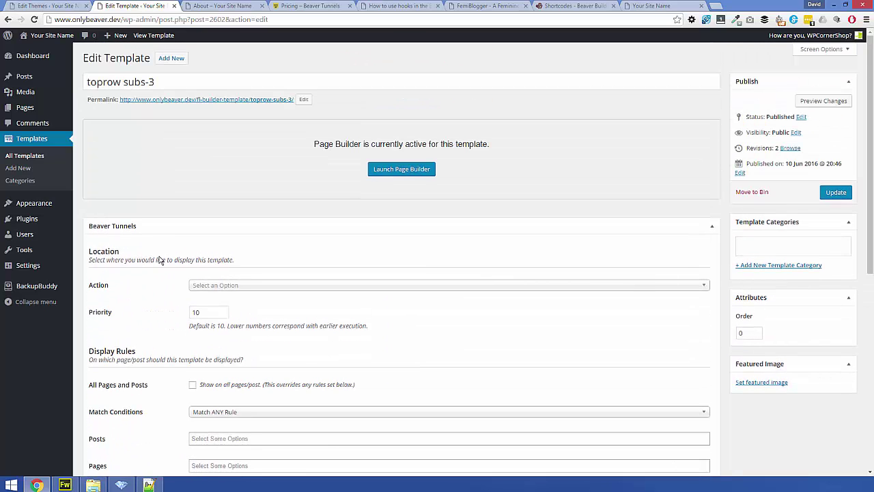
left_click(703, 287)
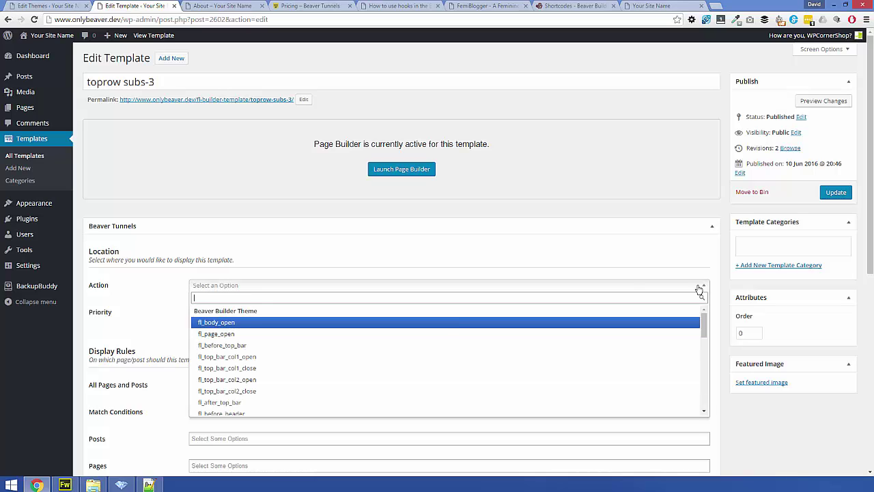
scroll(353, 353, "down", 1)
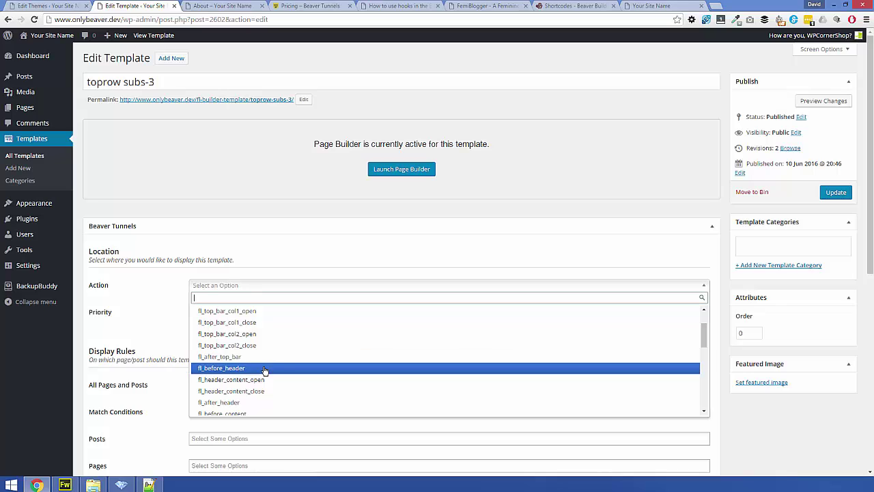
scroll(299, 357, "up", 1)
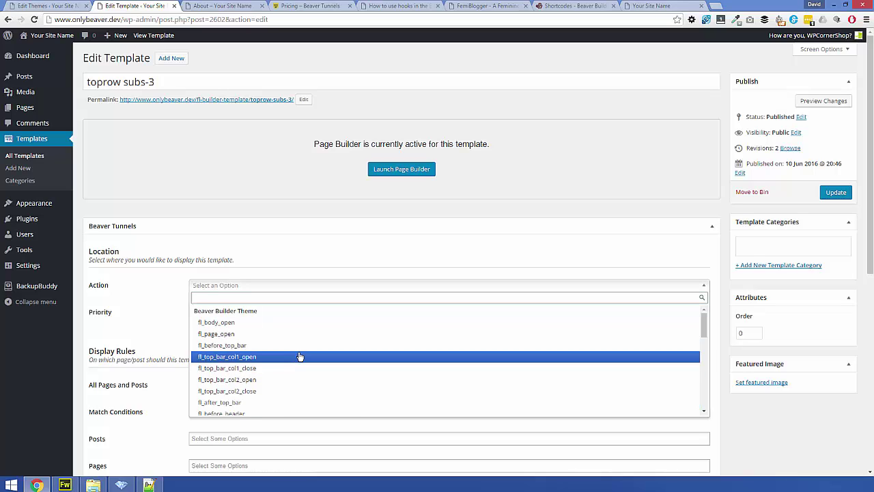
left_click(239, 345)
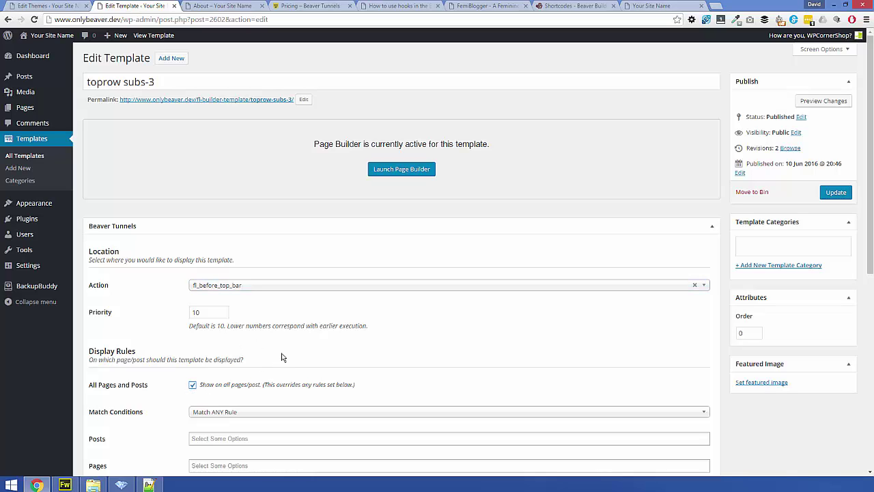
Step: Update the toprow subs-3 template and open the site's home page in a new tab to check the top bar
scroll(427, 344, "down", 2)
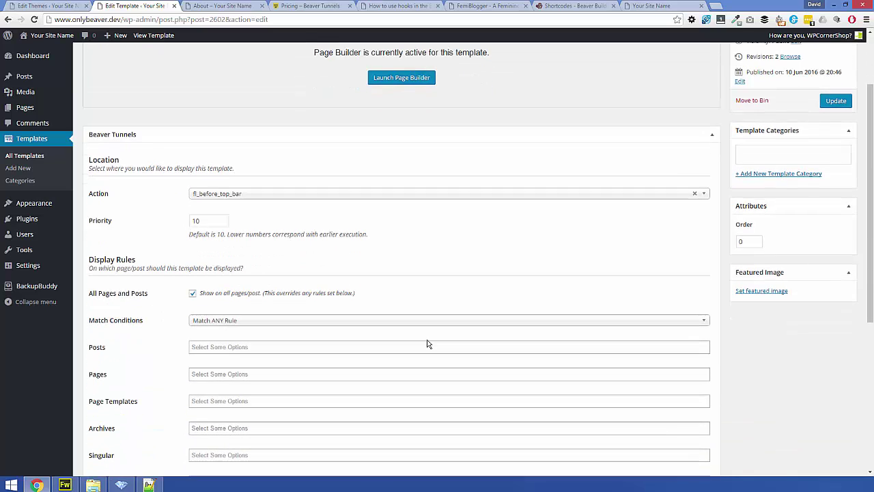
scroll(427, 343, "up", 2)
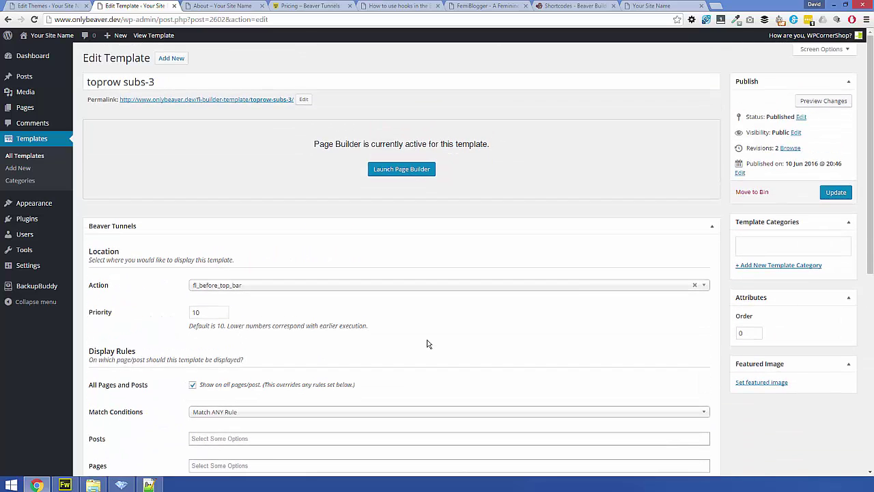
left_click(835, 193)
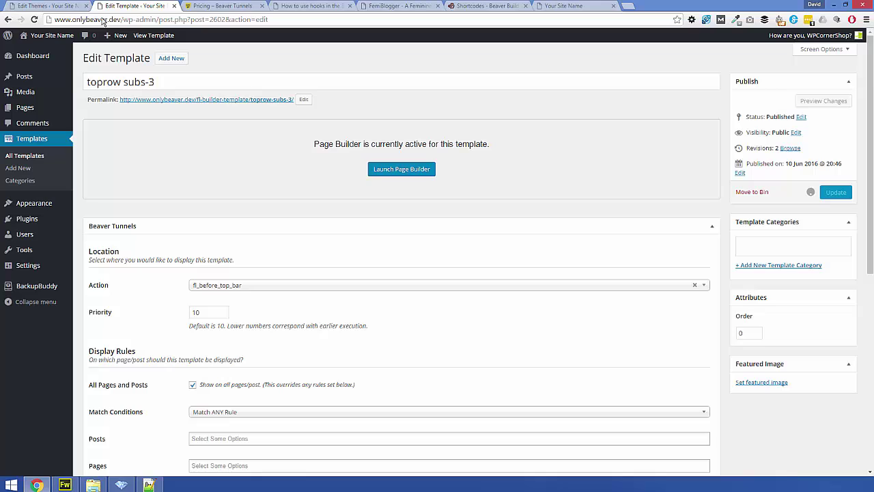
right_click(59, 37)
left_click(86, 43)
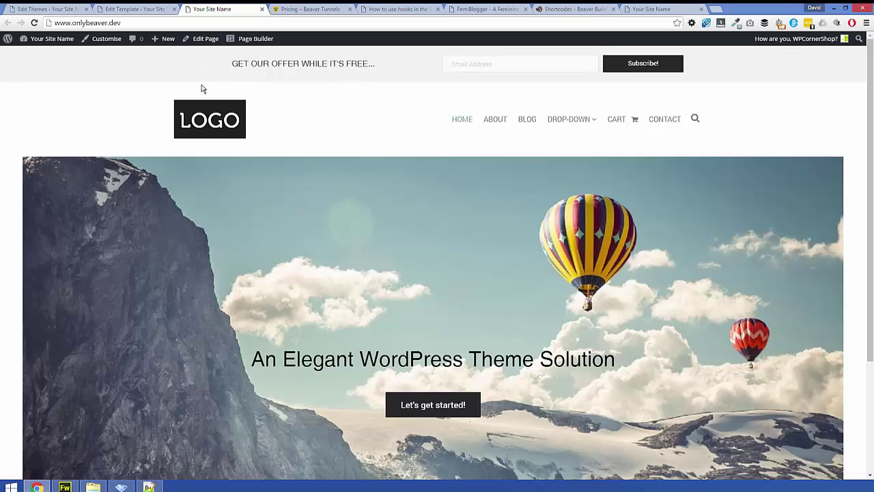
left_click(121, 9)
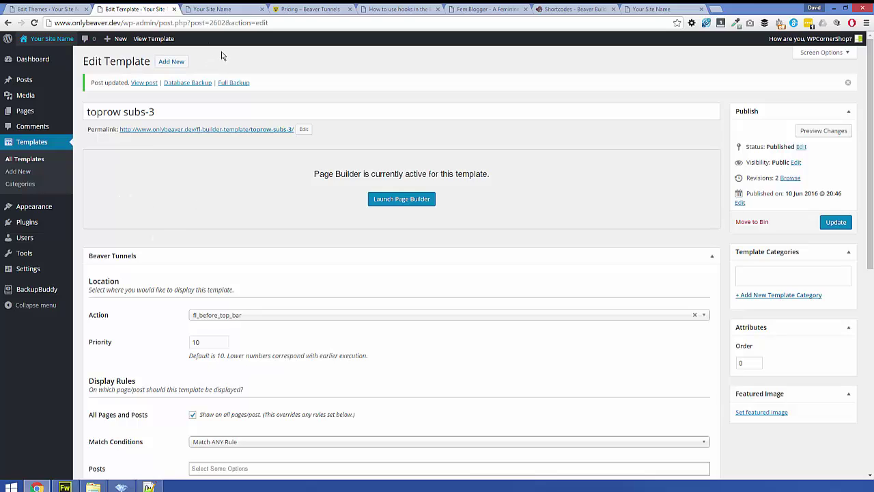
left_click(208, 10)
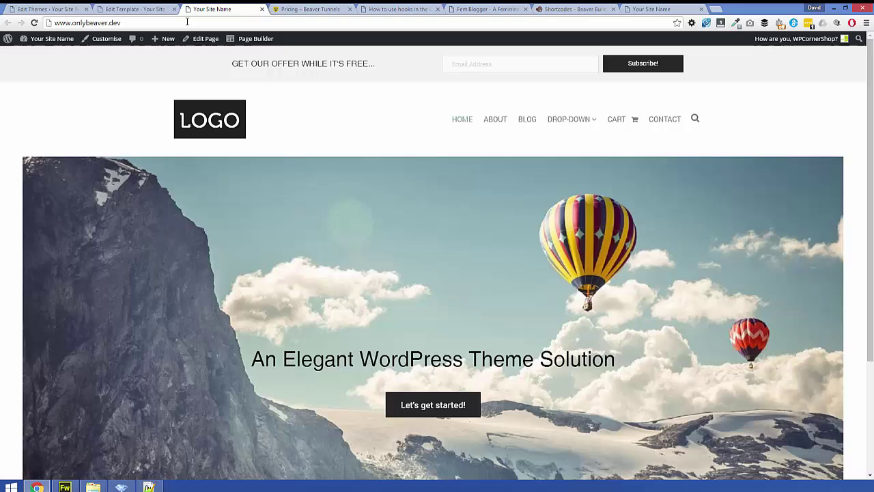
Step: Switch to the BeaverChildThemes tutorial on Beaver Builder Theme hooks and return to the start of the article
left_click(381, 10)
scroll(712, 277, "up", 10)
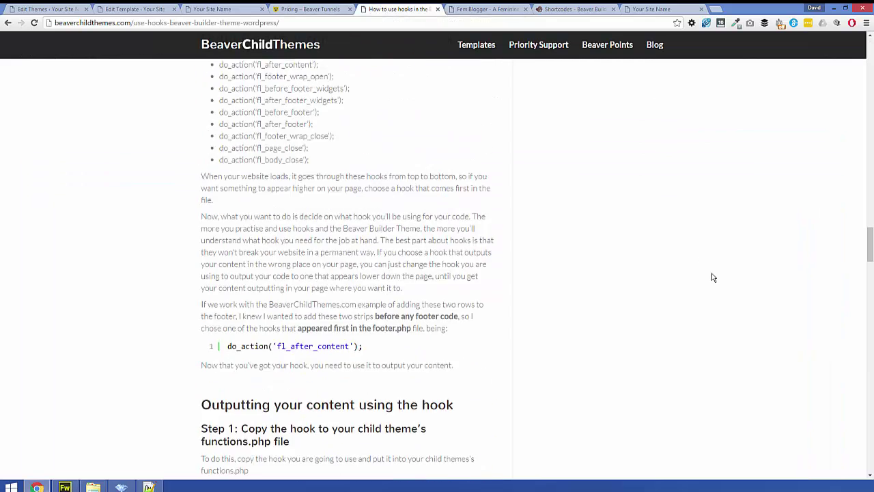
scroll(712, 277, "up", 8)
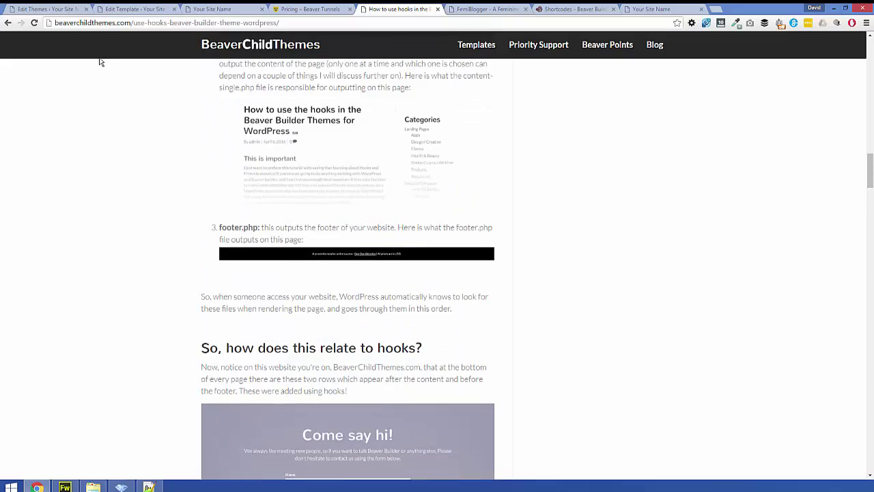
scroll(152, 196, "up", 15)
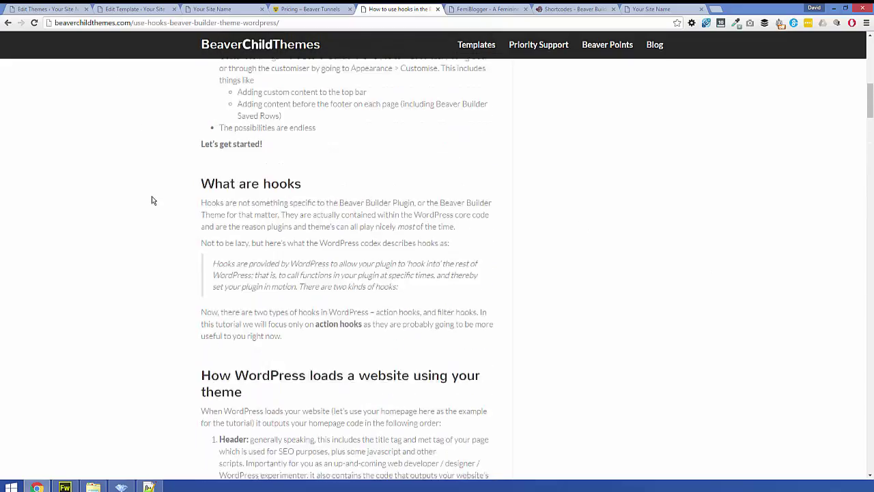
scroll(152, 196, "up", 4)
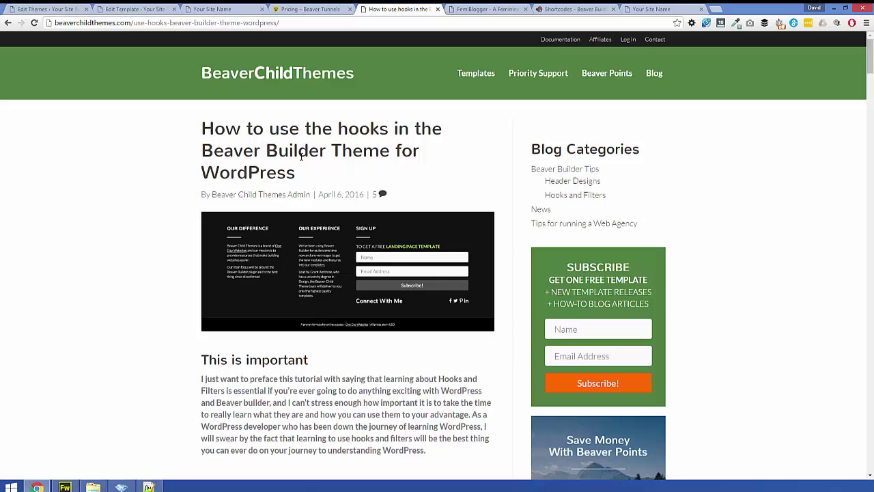
Step: Examine the hooks tutorial from its introduction through the functions.php steps to the Tips and hints section
scroll(304, 163, "down", 6)
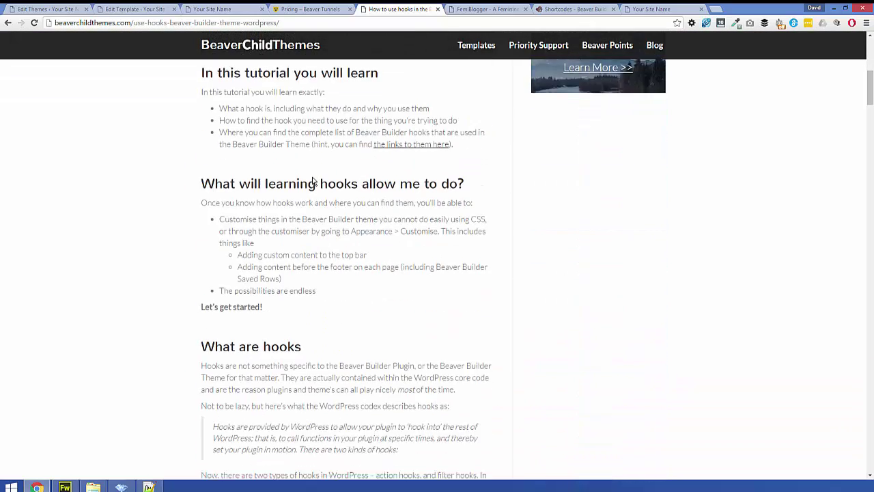
scroll(314, 182, "down", 15)
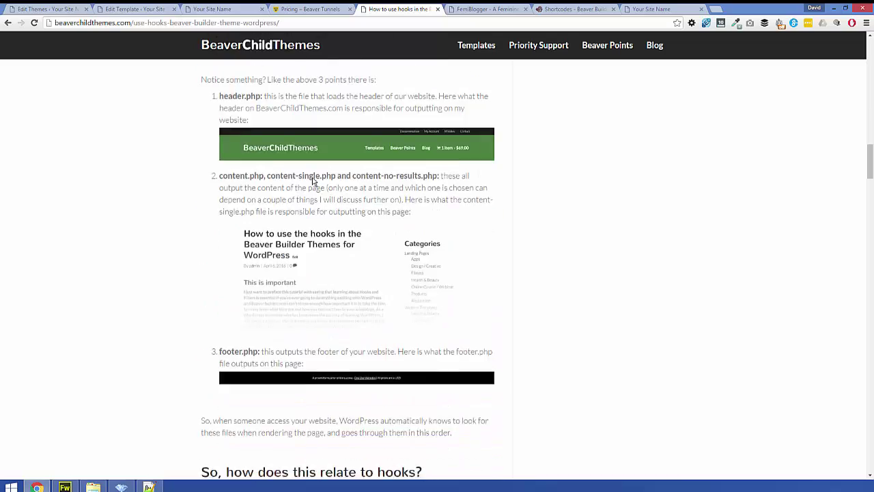
scroll(314, 182, "down", 15)
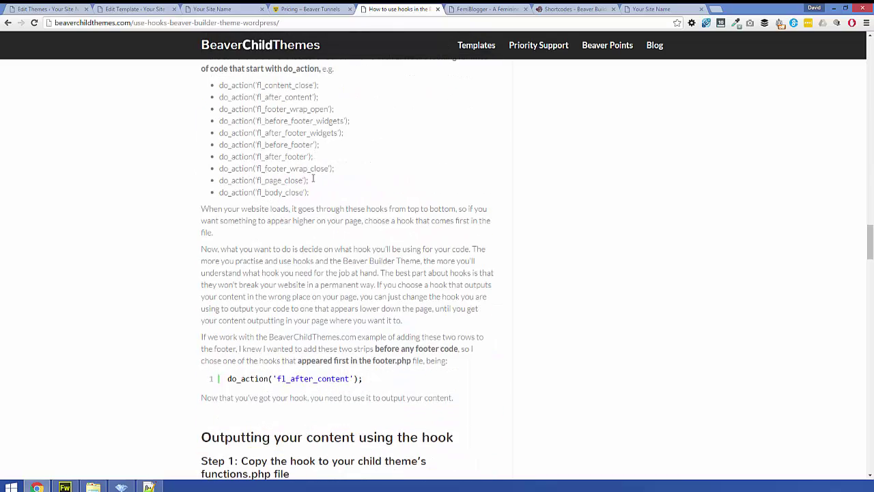
scroll(304, 79, "down", 3)
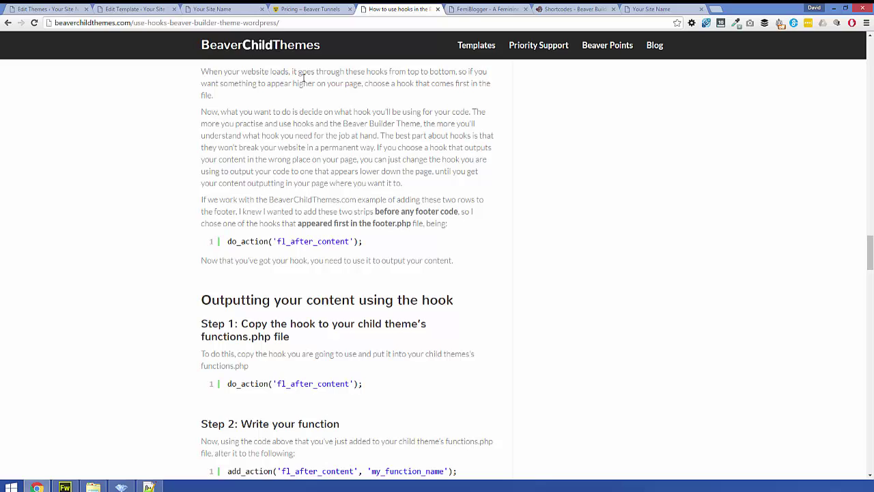
scroll(326, 240, "down", 2)
scroll(327, 264, "down", 5)
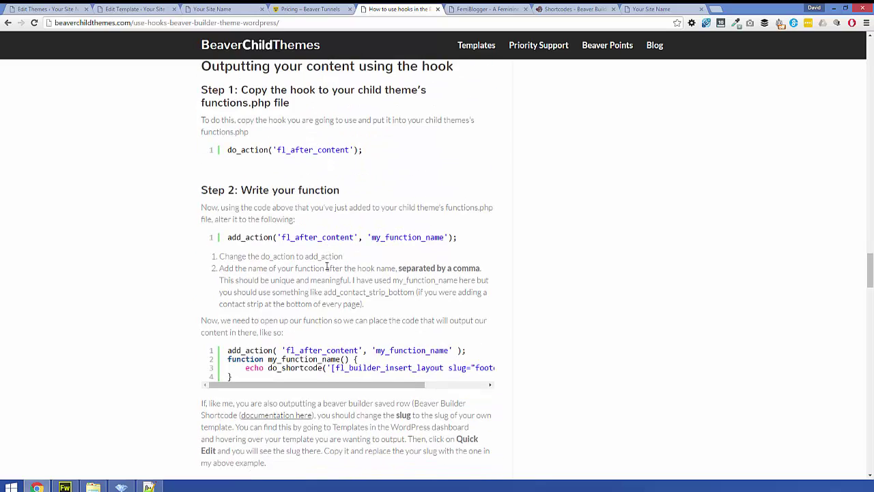
scroll(314, 252, "down", 7)
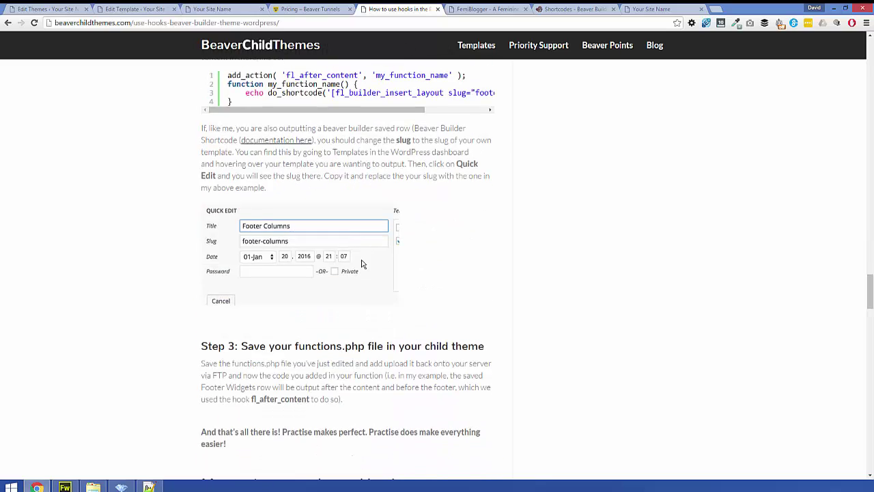
scroll(362, 265, "down", 5)
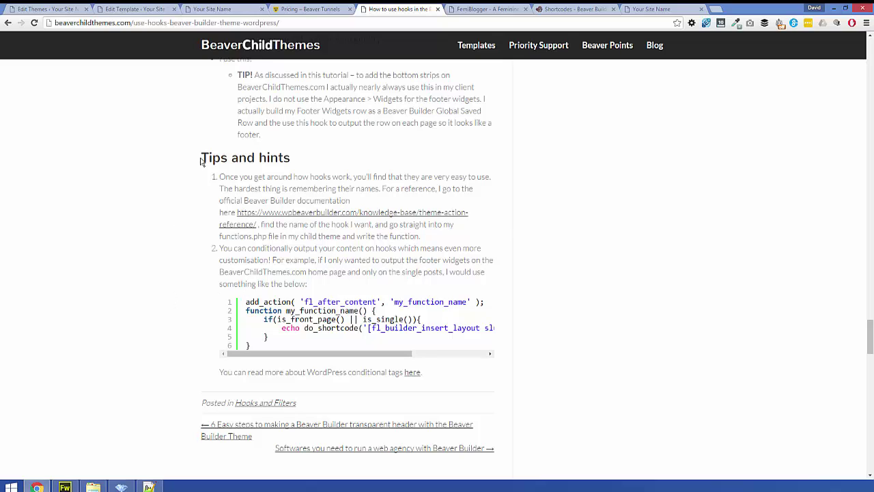
Step: View the Beaver Tunnels pricing page with its site licence plans
left_click(305, 11)
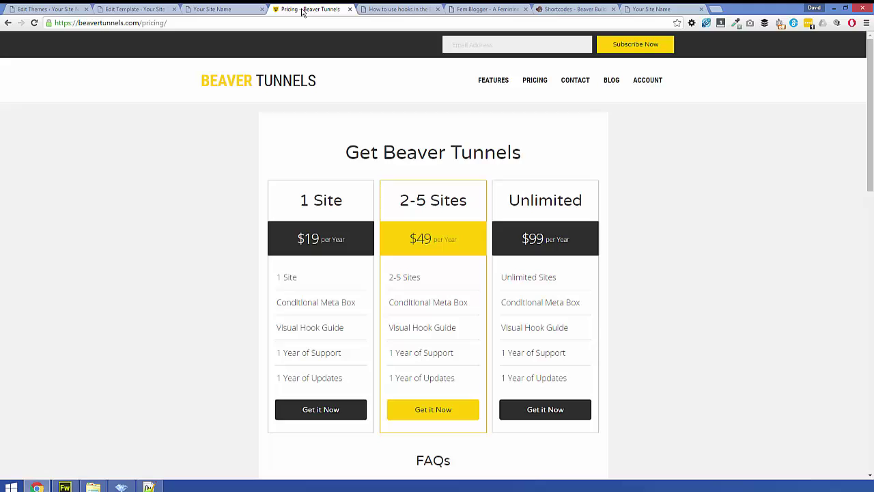